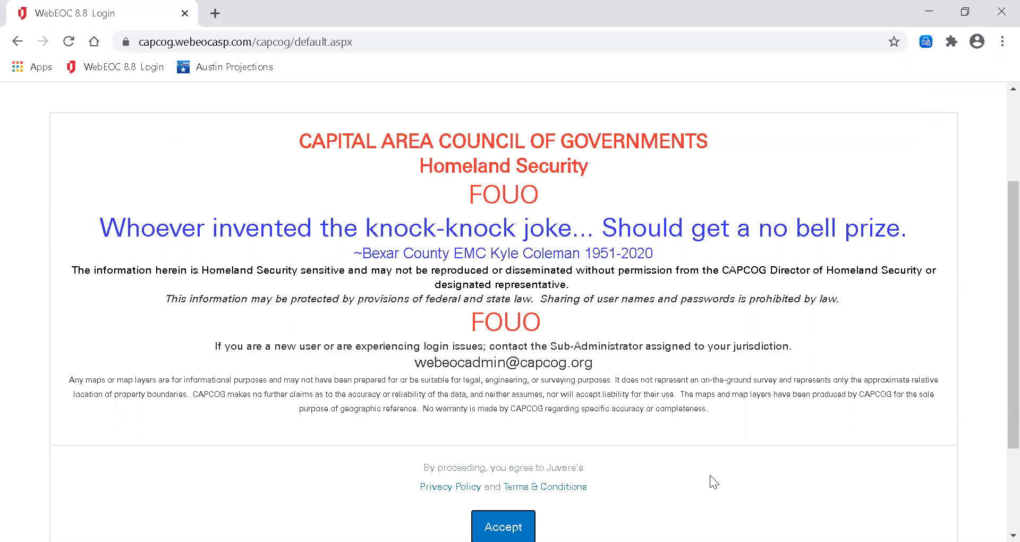
Accept the homeland security notice and log in with the account username and password.
key(Return)
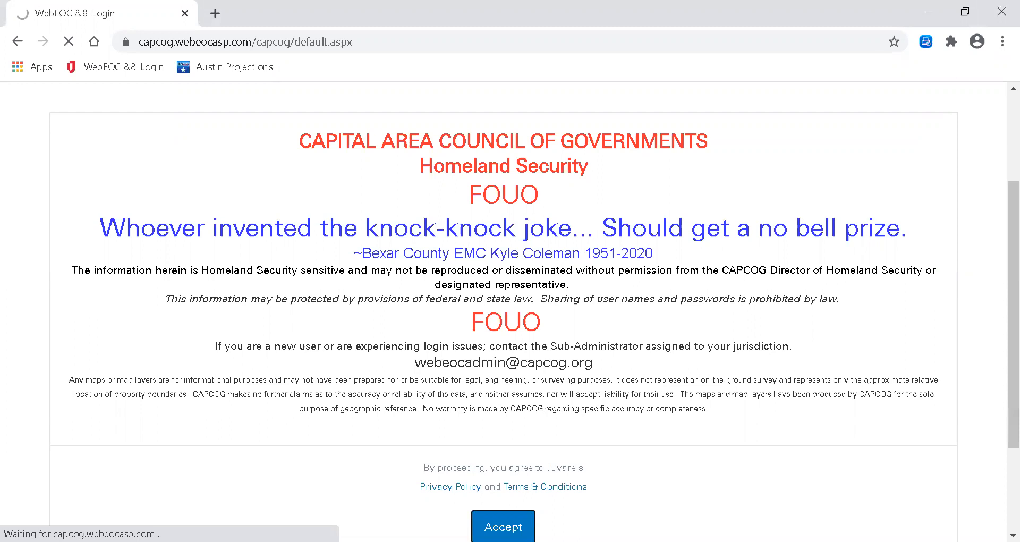
key(Tab)
text(•••••••••••)
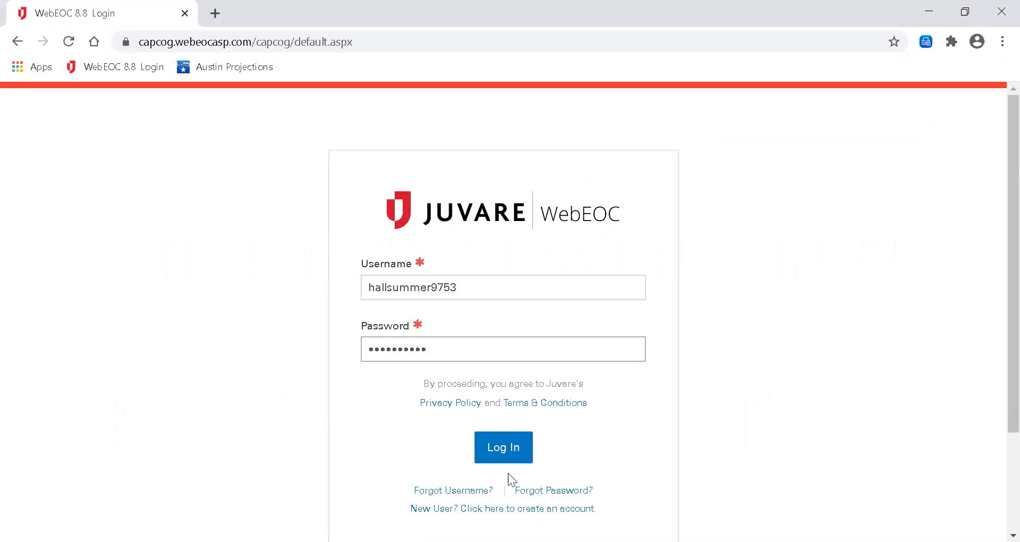
click(505, 452)
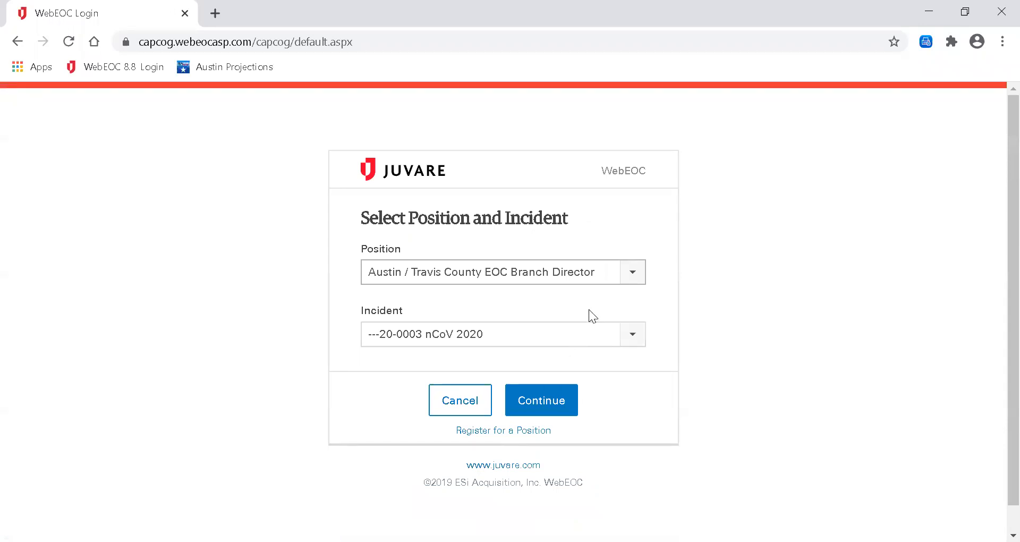
Log in as Austin / Travis County OPS Section Chief on incident 20-0003 nCoV 2020.
click(633, 274)
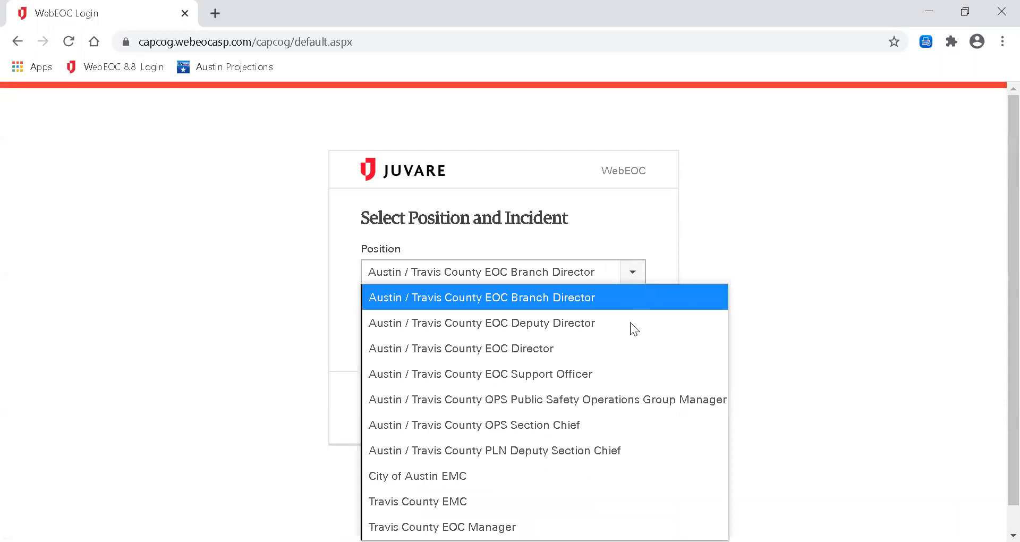
click(605, 430)
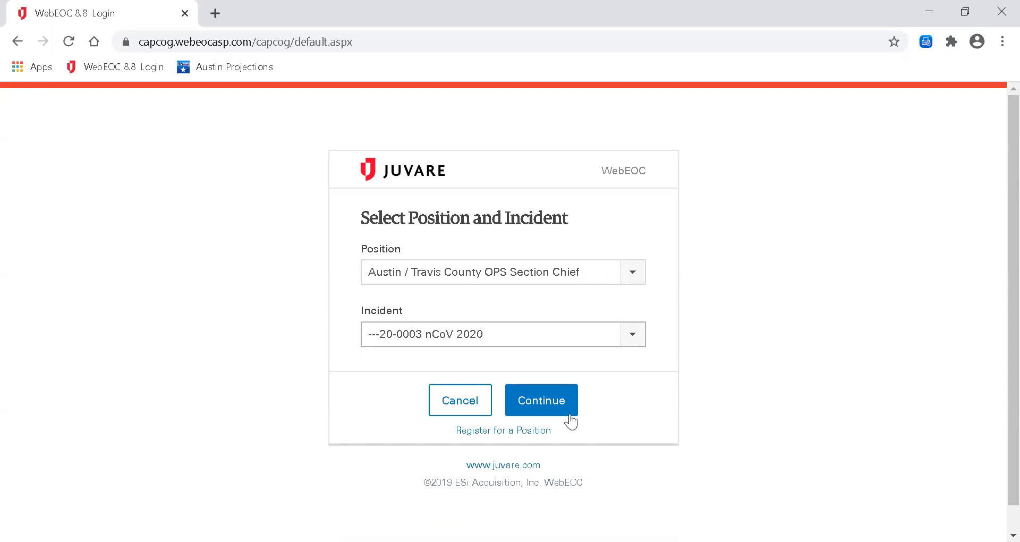
click(555, 411)
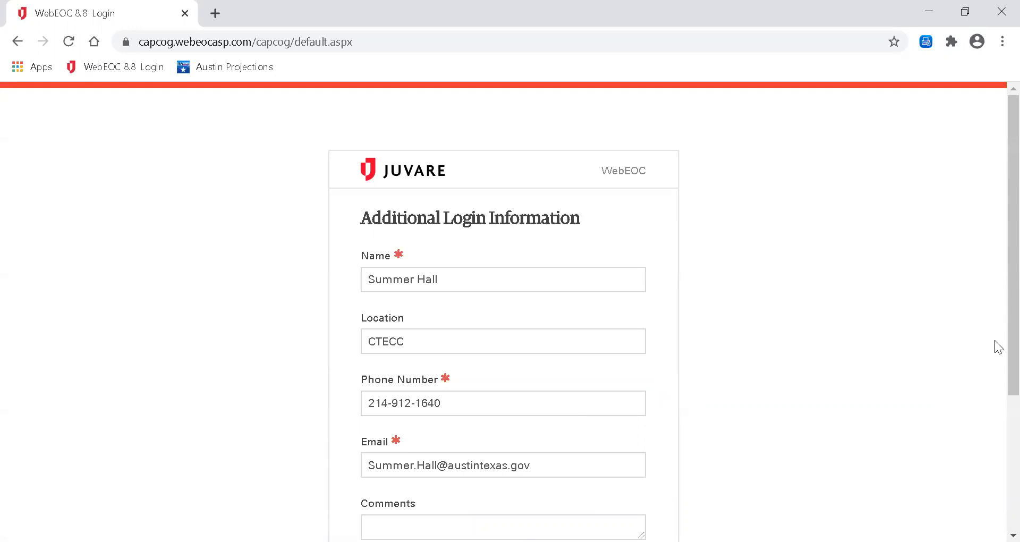
scroll(995, 417, down, 3)
click(542, 444)
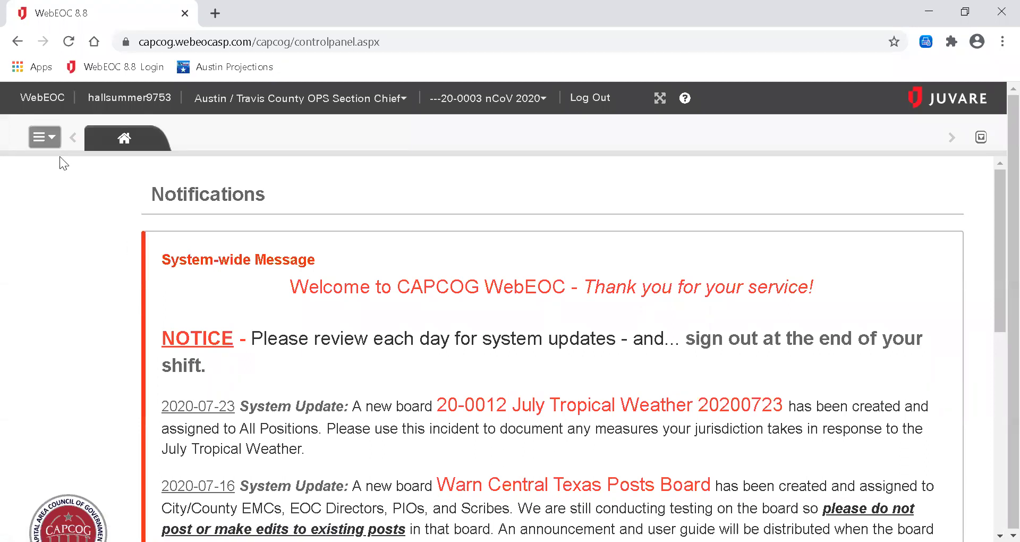
Open the 05.) Resource Request-Task Assignment board and bring up the position list.
click(45, 137)
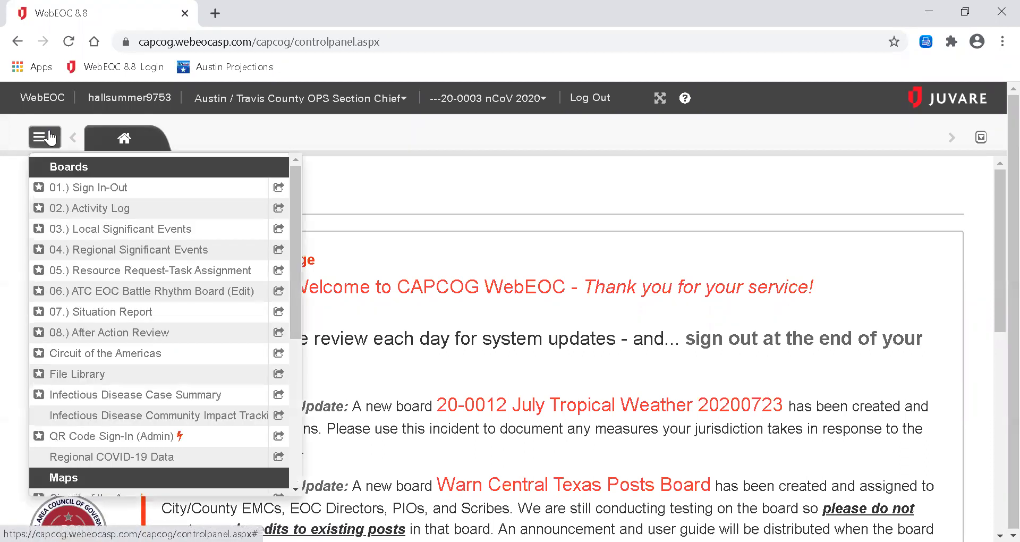
click(67, 272)
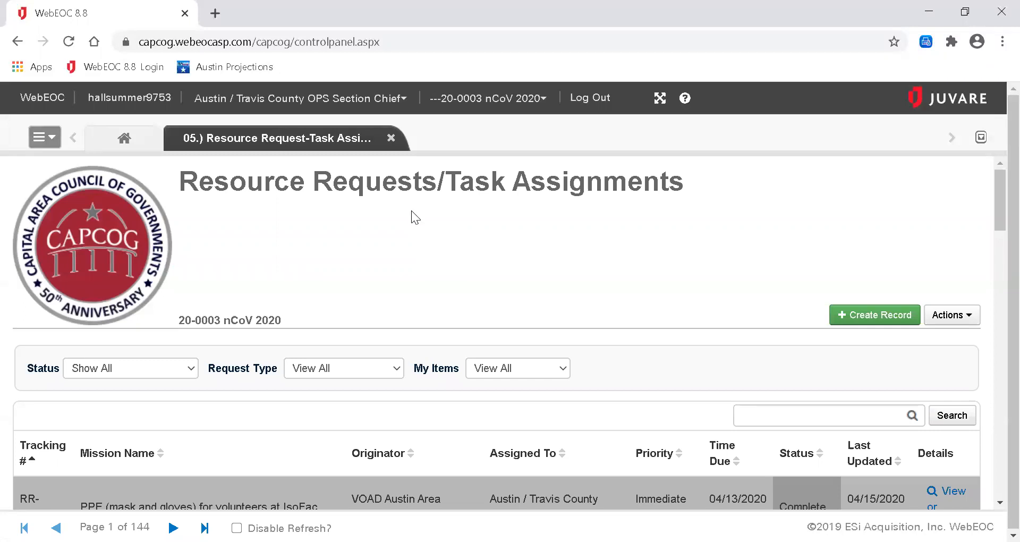
click(406, 101)
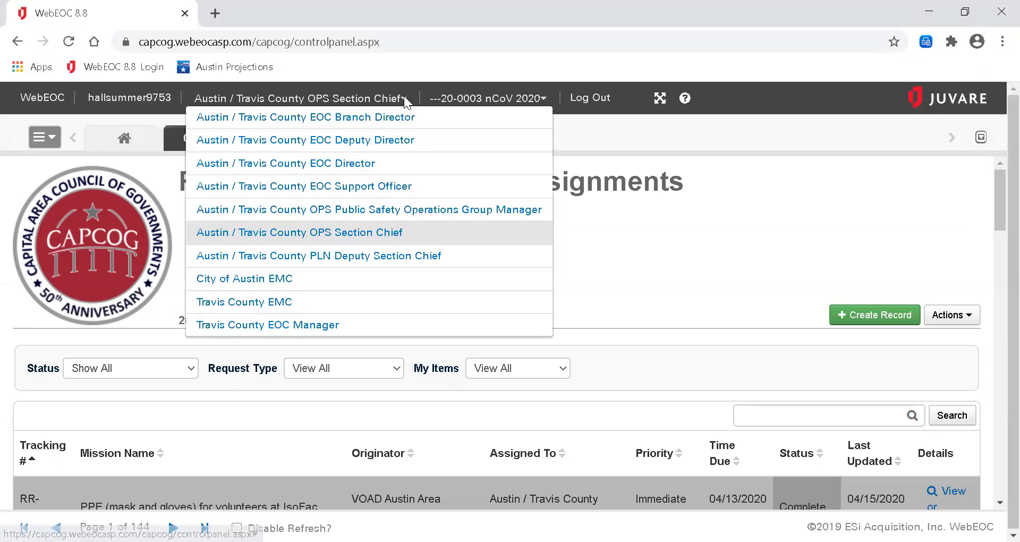
Switch to EOC Branch Director and reopen the 05.) Resource Request-Task Assignment board.
click(424, 118)
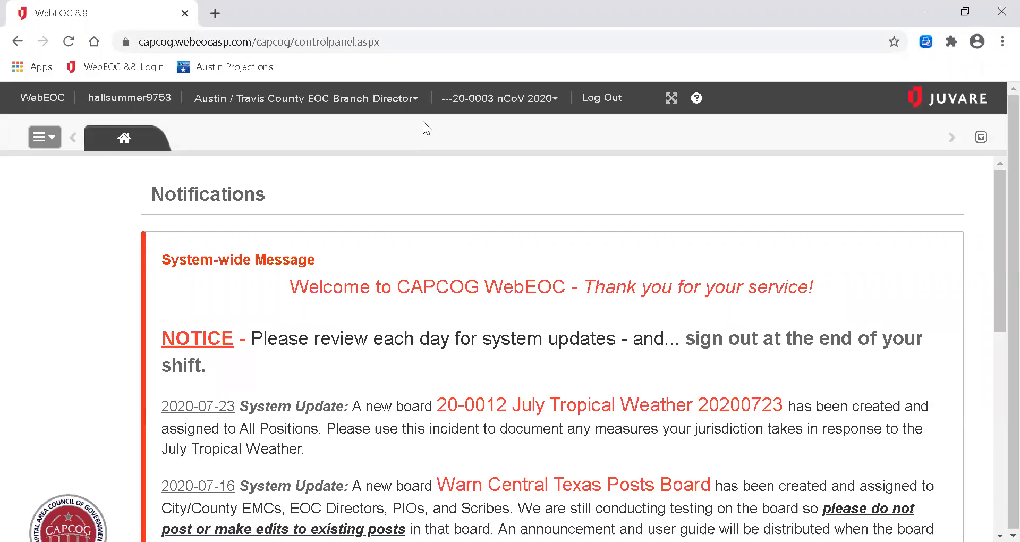
click(48, 140)
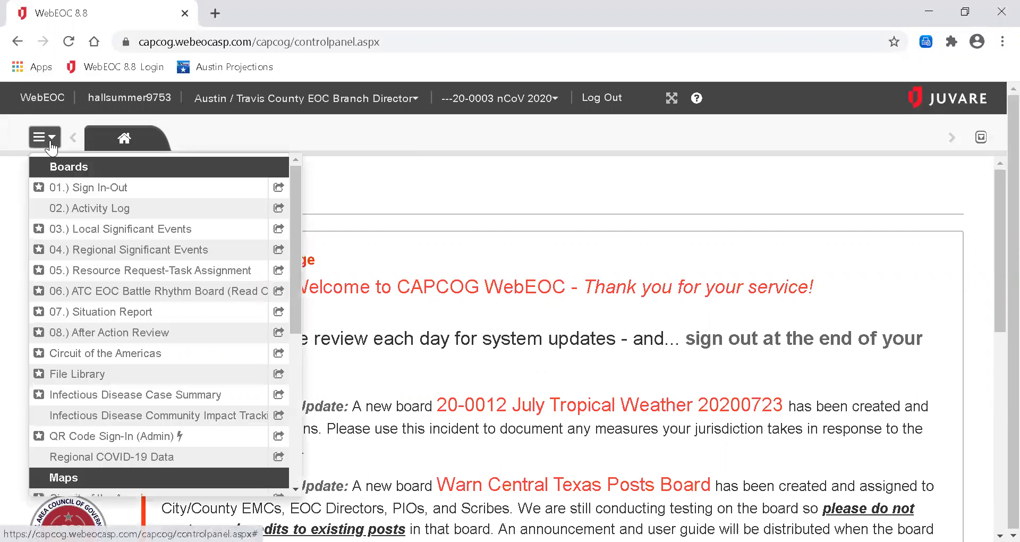
click(68, 270)
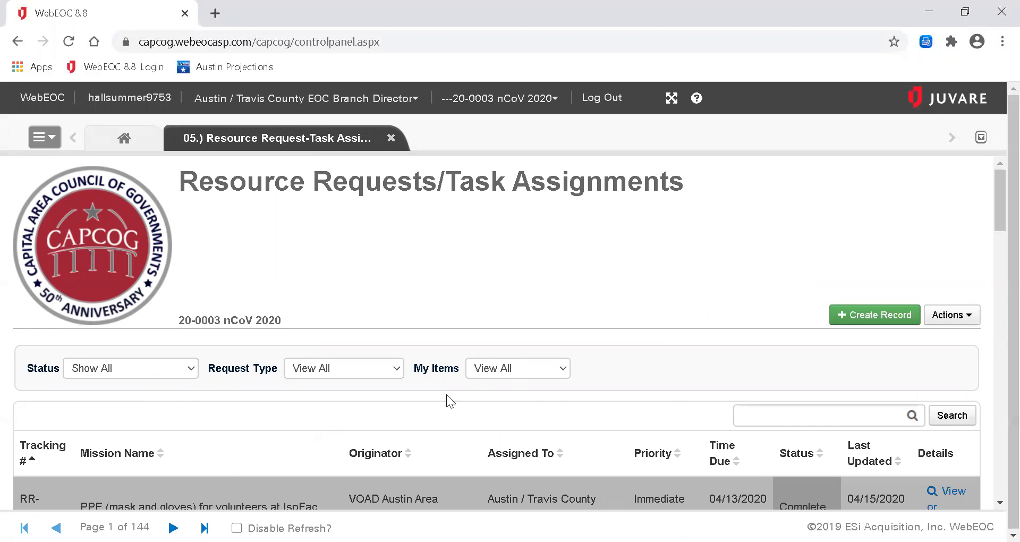
Filter the board to My Assignments with status Assigned.
click(506, 370)
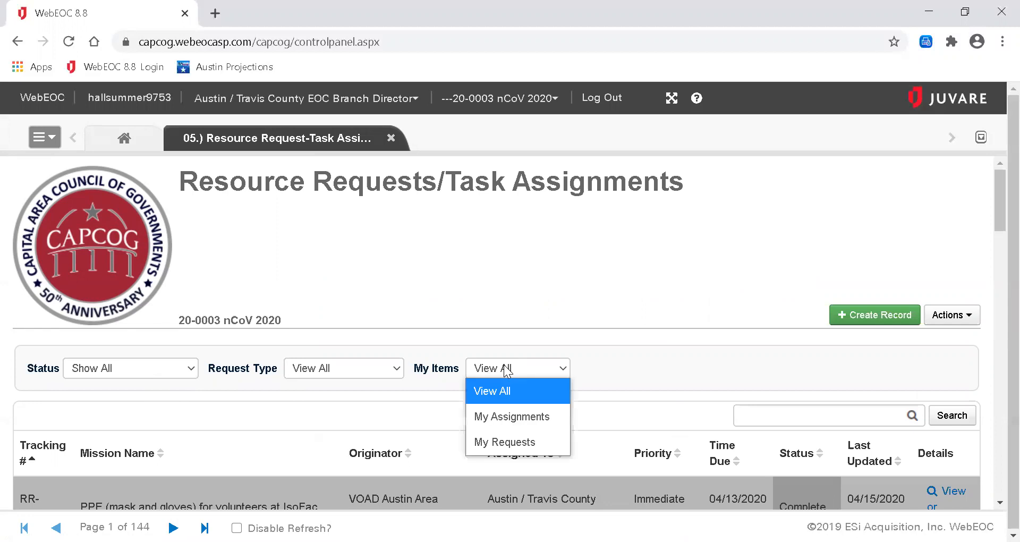
click(504, 418)
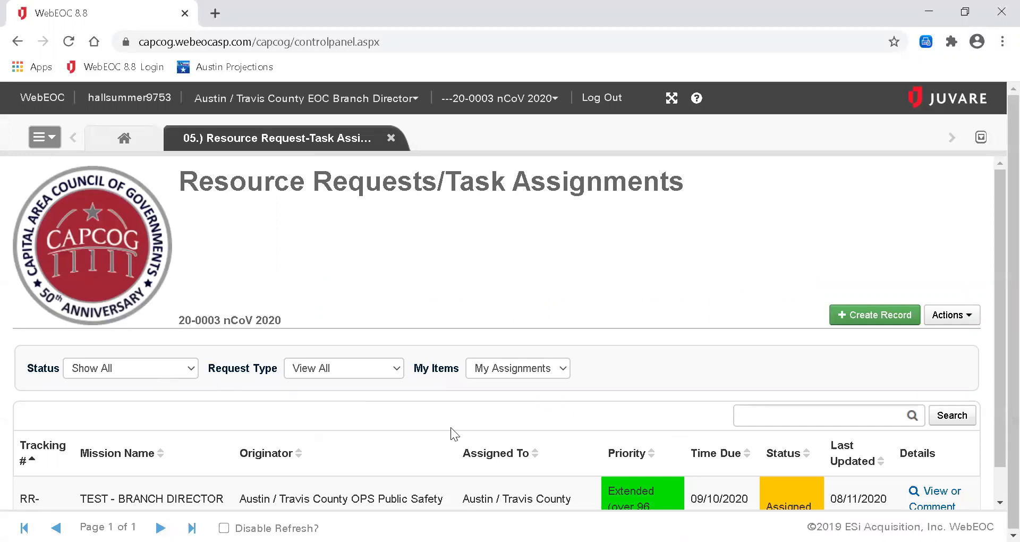
click(169, 368)
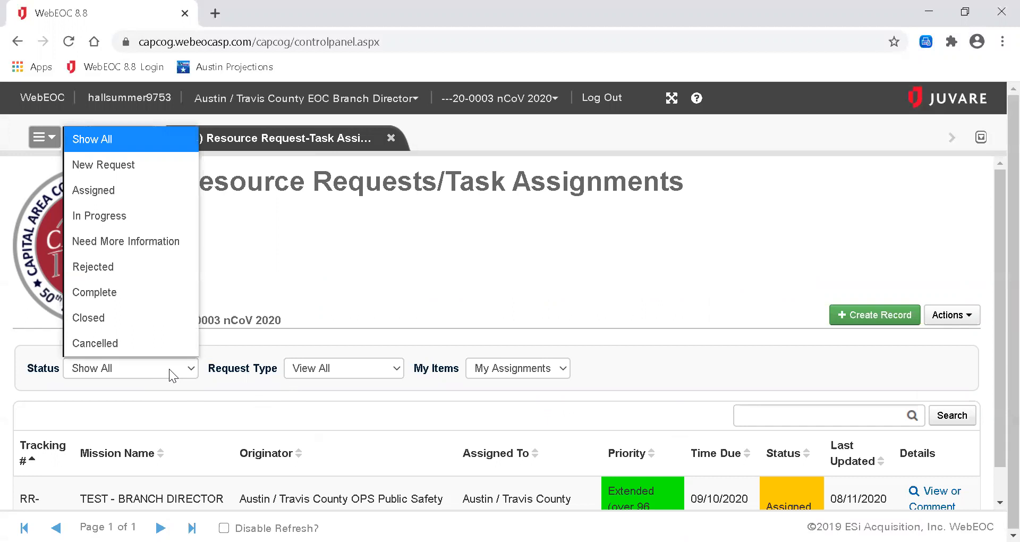
click(163, 197)
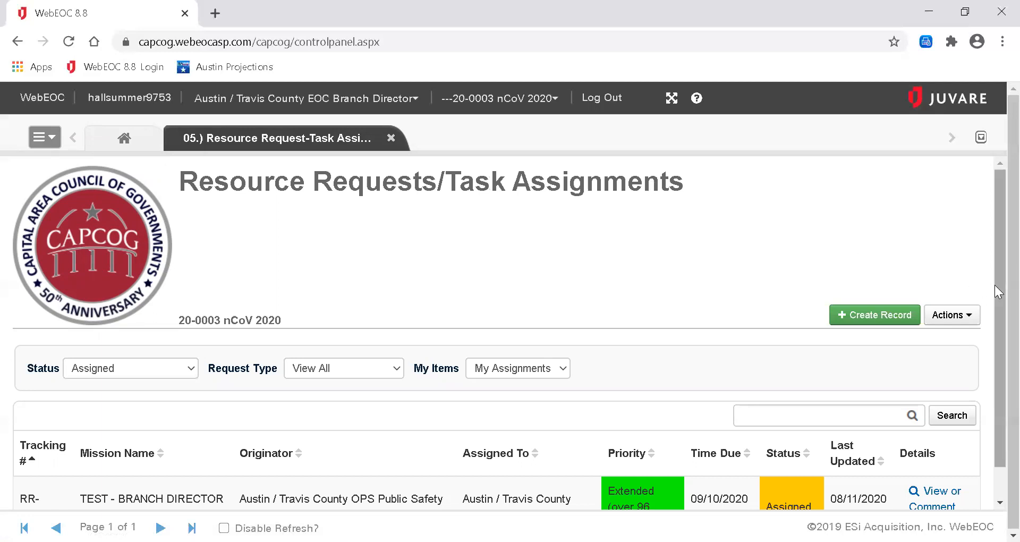
drag(995, 287, 996, 326)
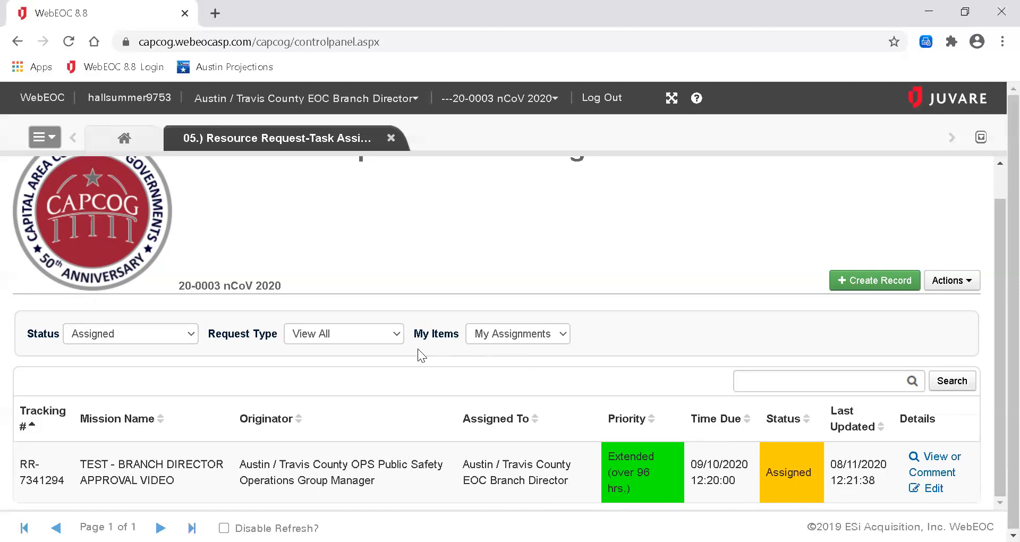
Open the View or Comment record for the TEST - BRANCH DIRECTOR APPROVAL VIDEO request.
click(182, 344)
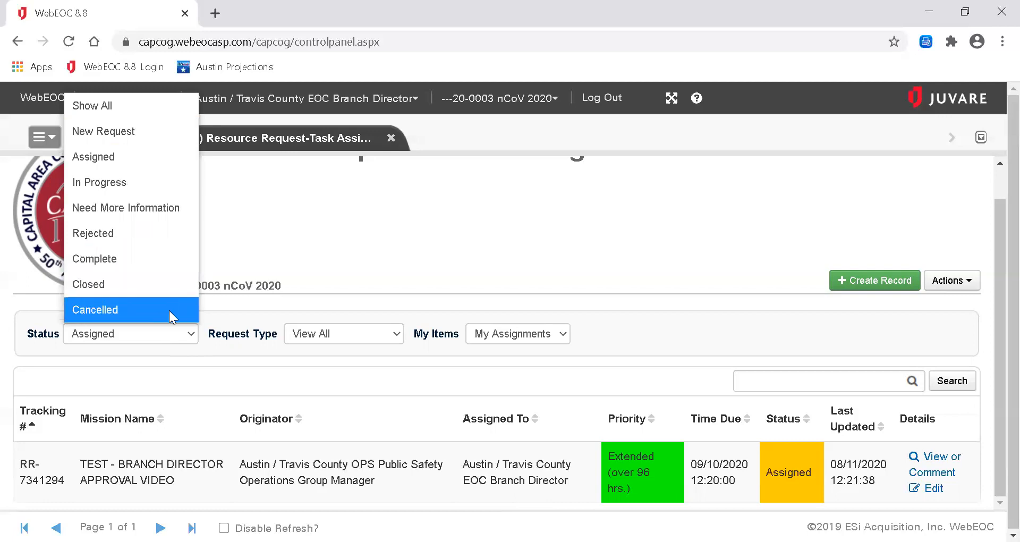
click(219, 383)
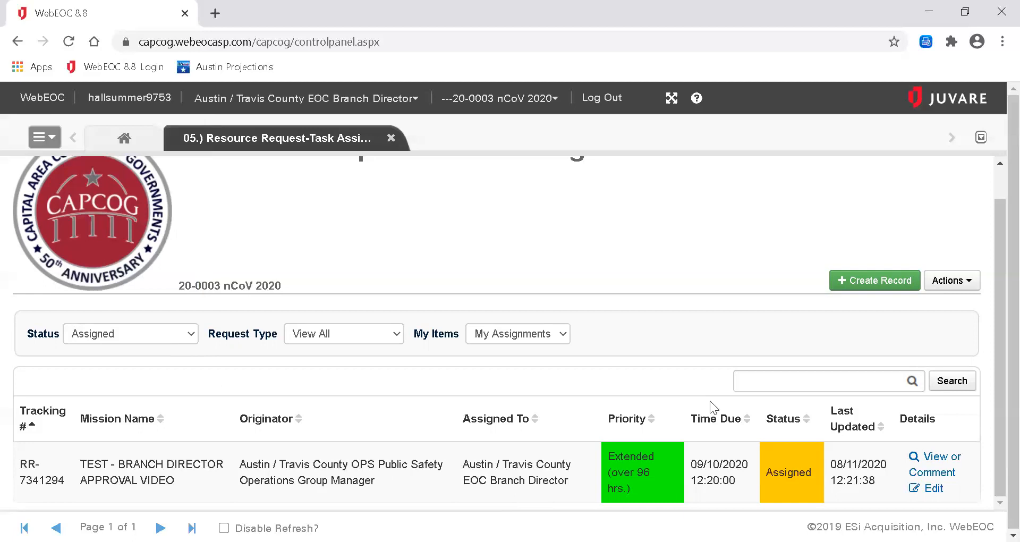
click(928, 458)
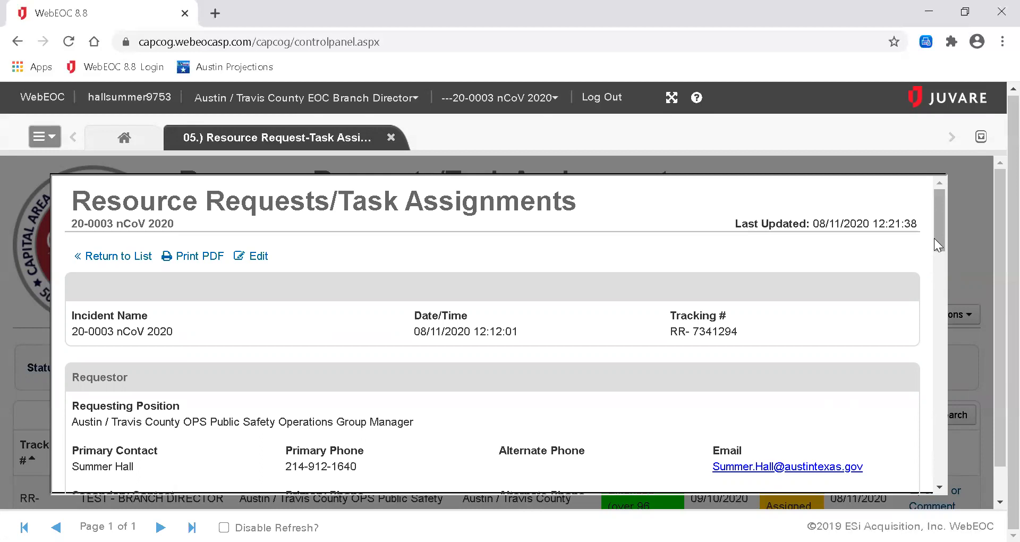
drag(937, 243, 940, 265)
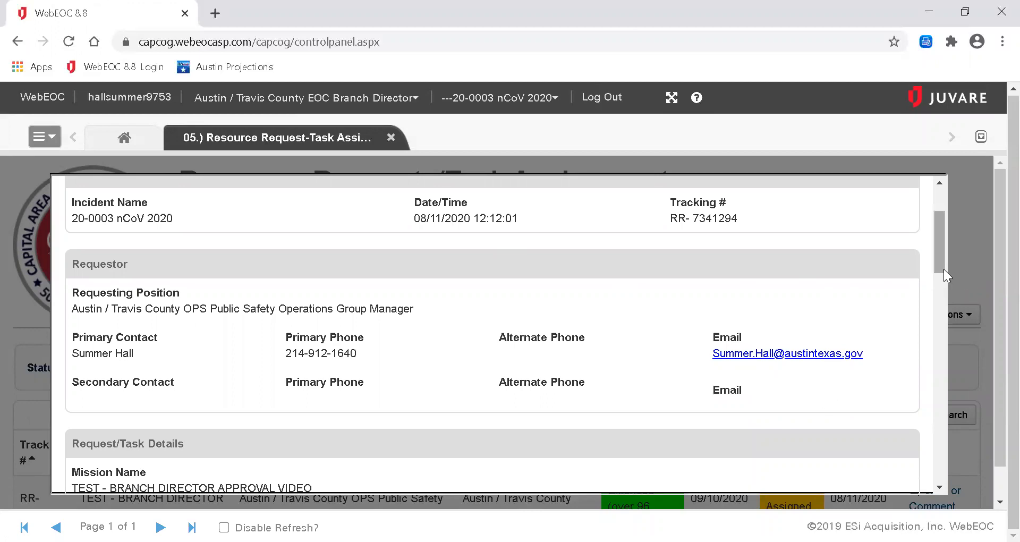
drag(944, 269, 947, 317)
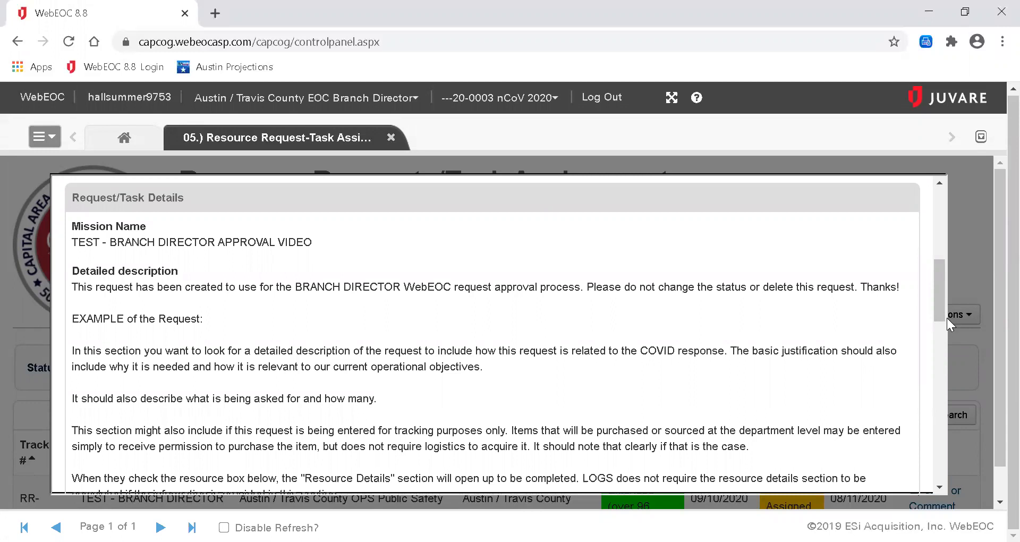
Scroll to the Detailed description heading and highlight its 'tracking purposes only' guidance.
drag(941, 317, 939, 324)
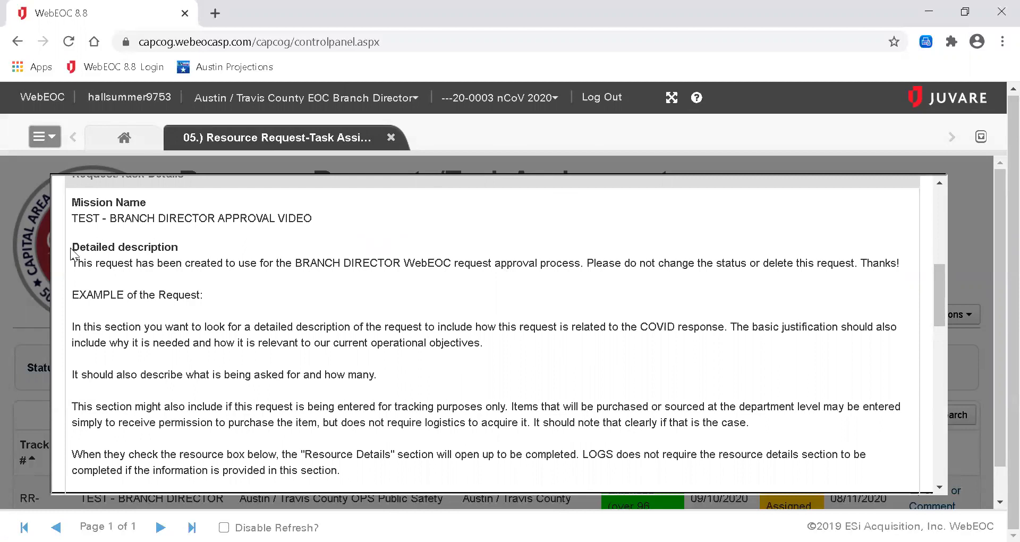
drag(73, 248, 183, 256)
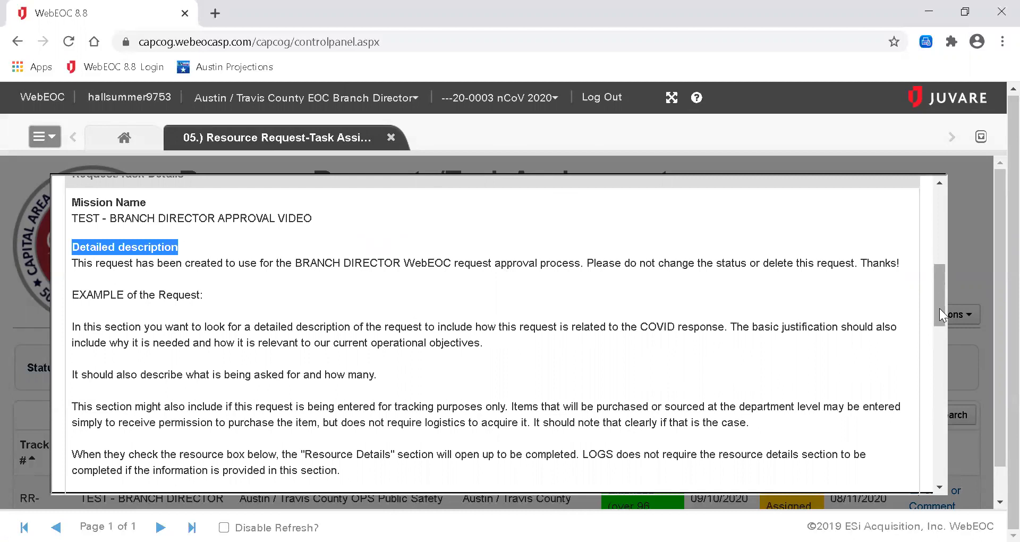
drag(939, 309, 941, 318)
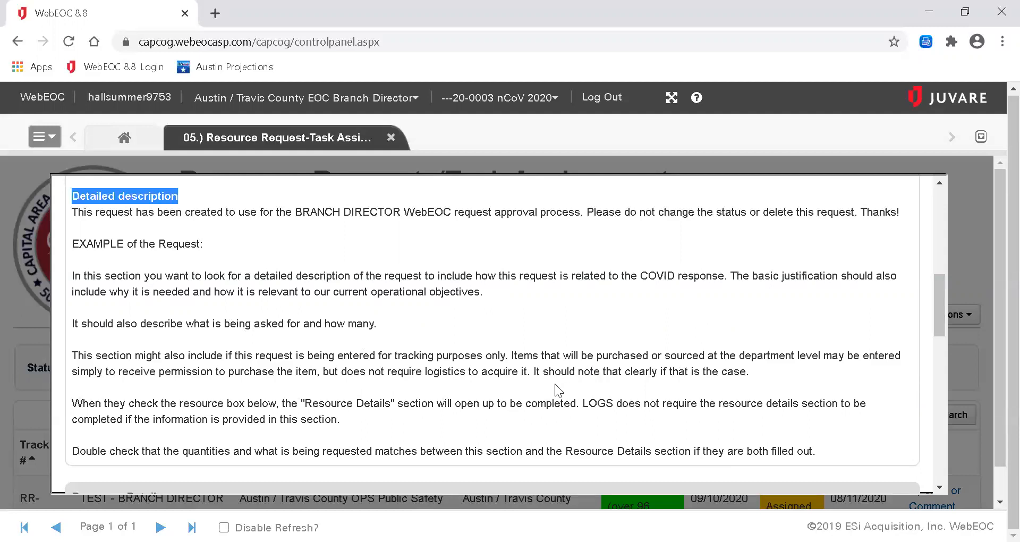
drag(392, 356, 512, 367)
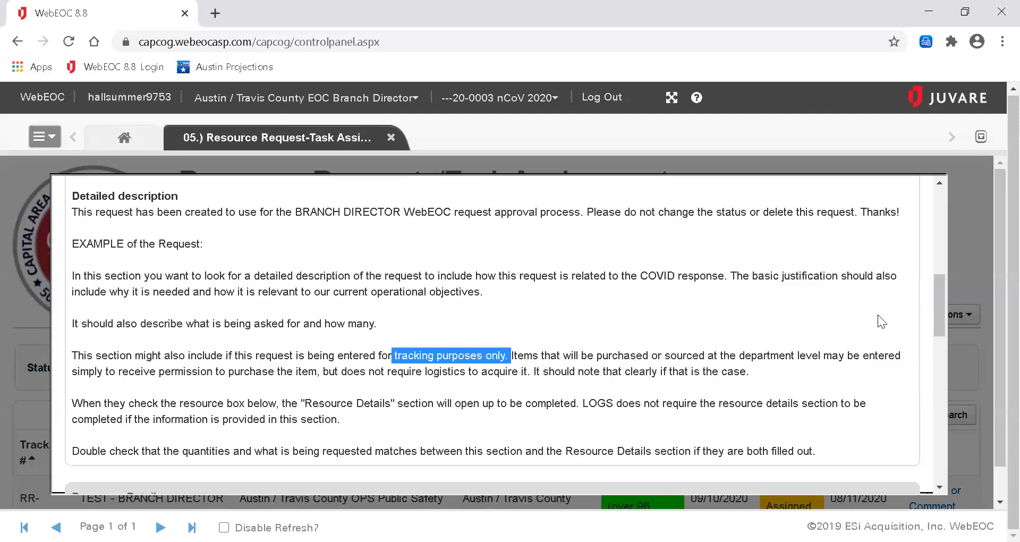
mouse_move(941, 332)
mouse_down()
mouse_move(944, 380)
mouse_move(941, 344)
mouse_up()
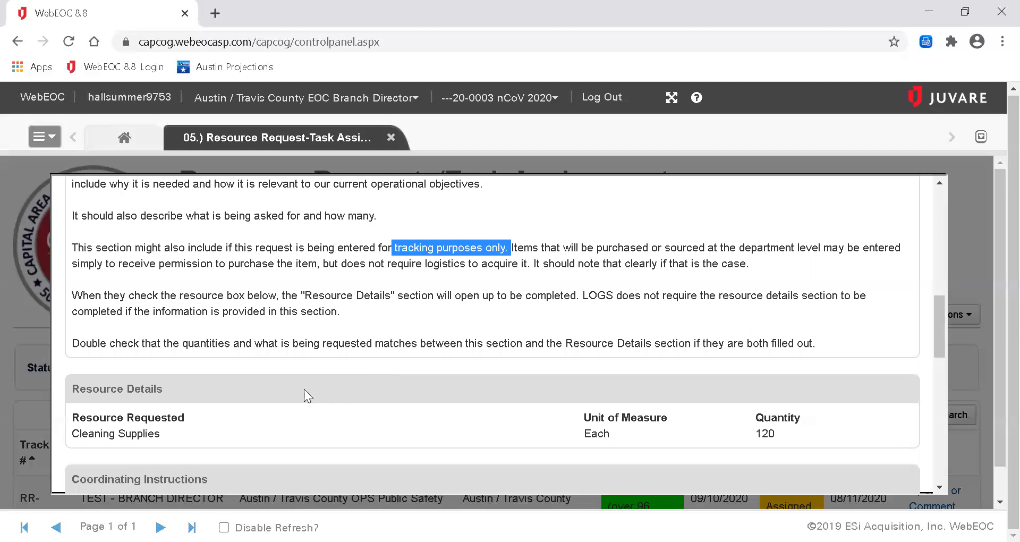
drag(73, 391, 171, 396)
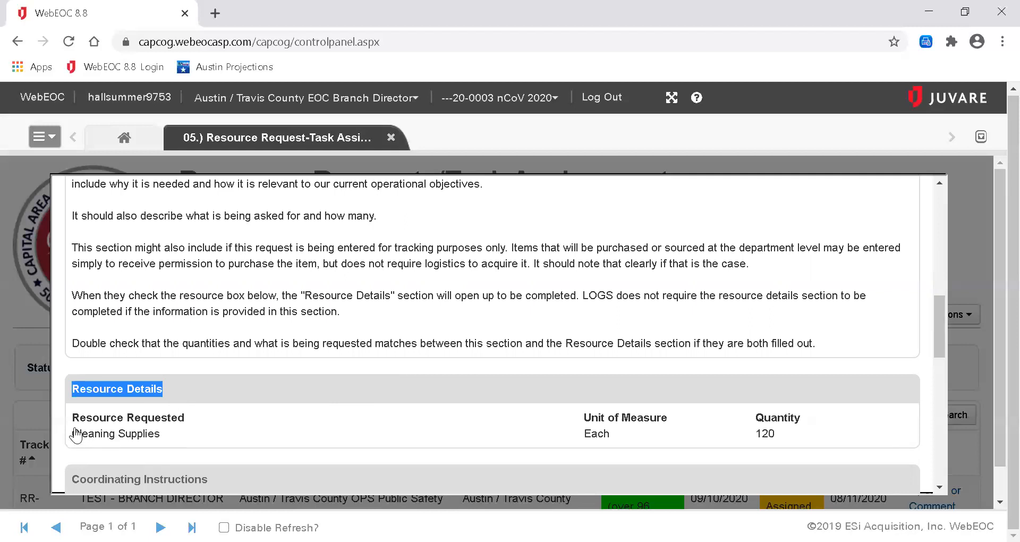
drag(73, 434, 178, 433)
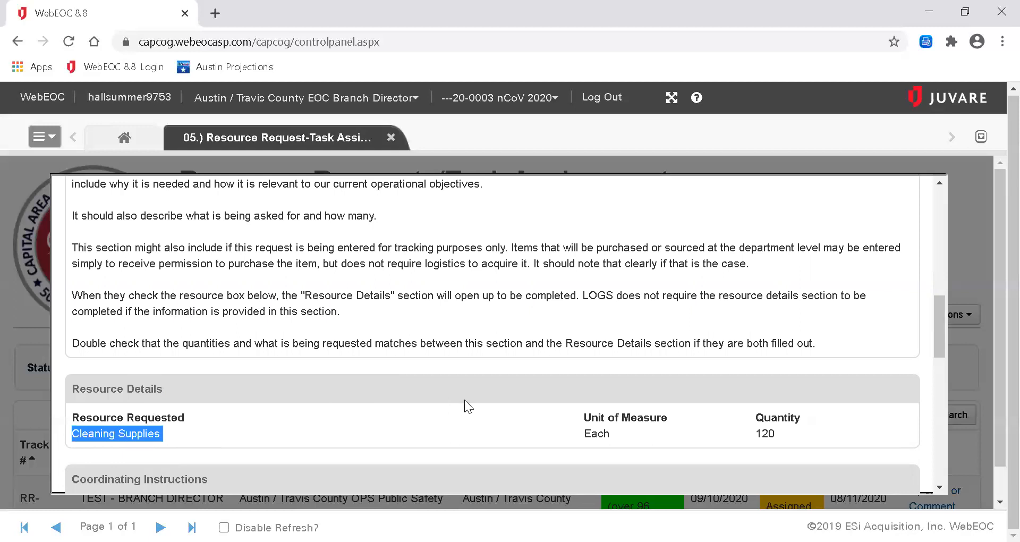
drag(582, 435, 626, 436)
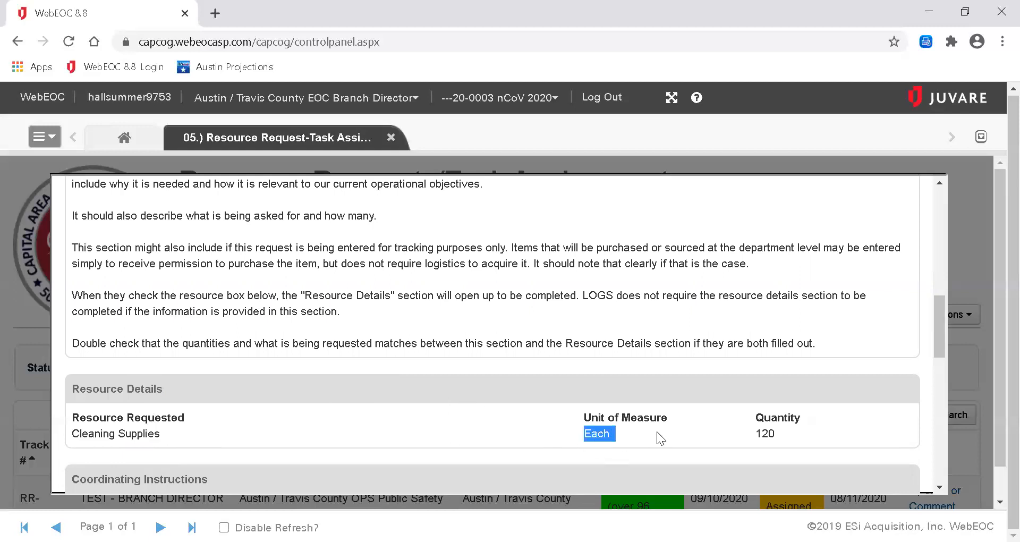
click(769, 435)
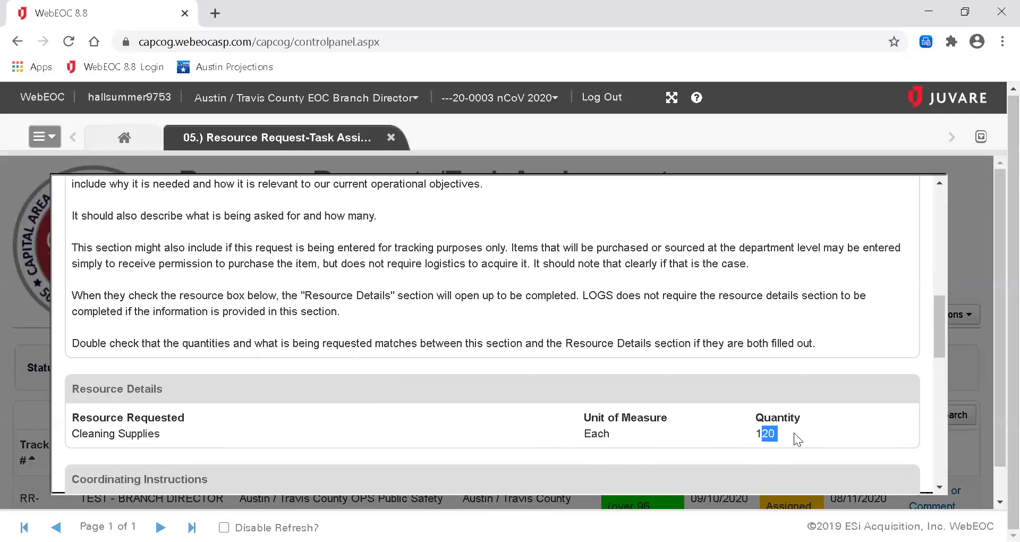
click(764, 433)
drag(940, 336, 941, 380)
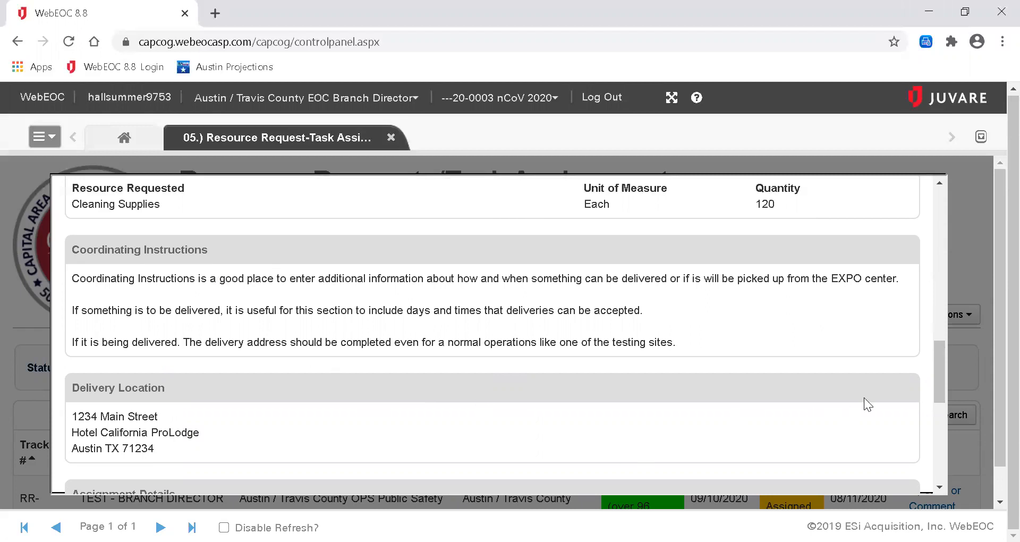
drag(941, 388, 940, 413)
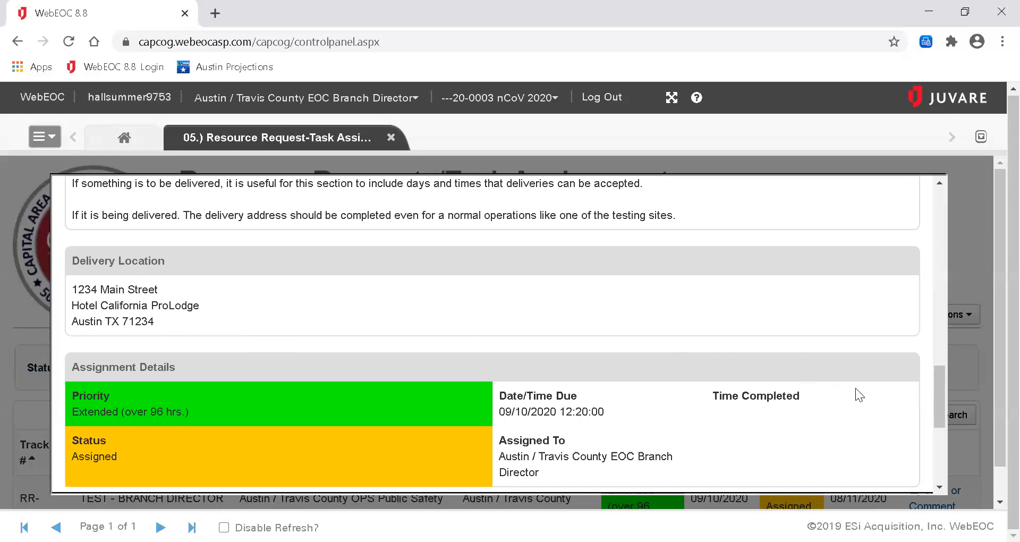
drag(939, 401, 939, 423)
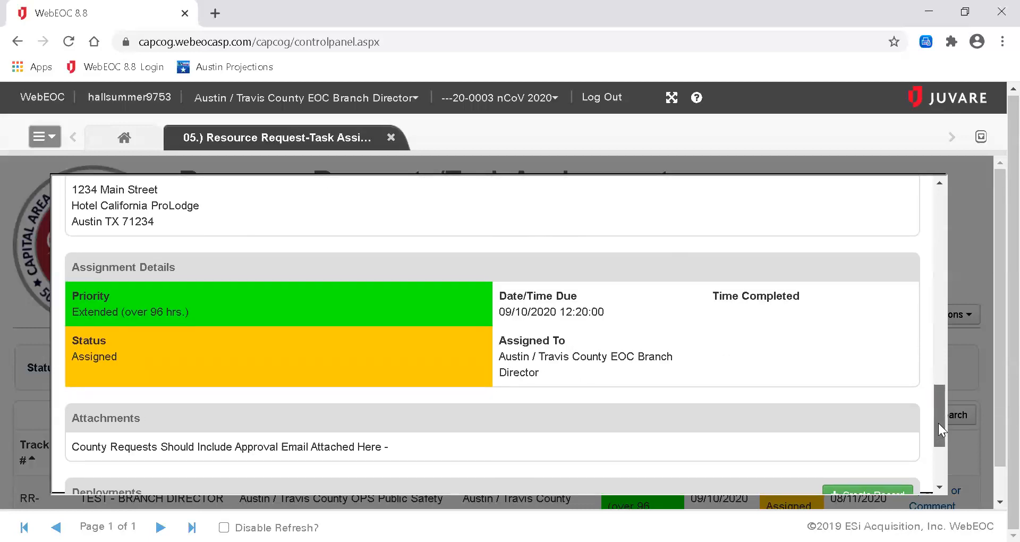
drag(938, 423, 938, 424)
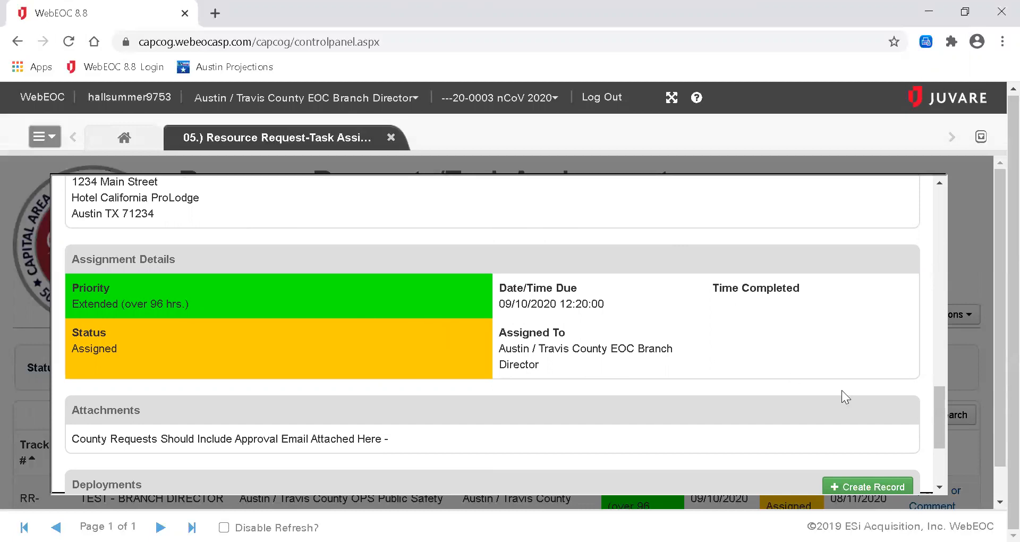
drag(937, 419, 937, 435)
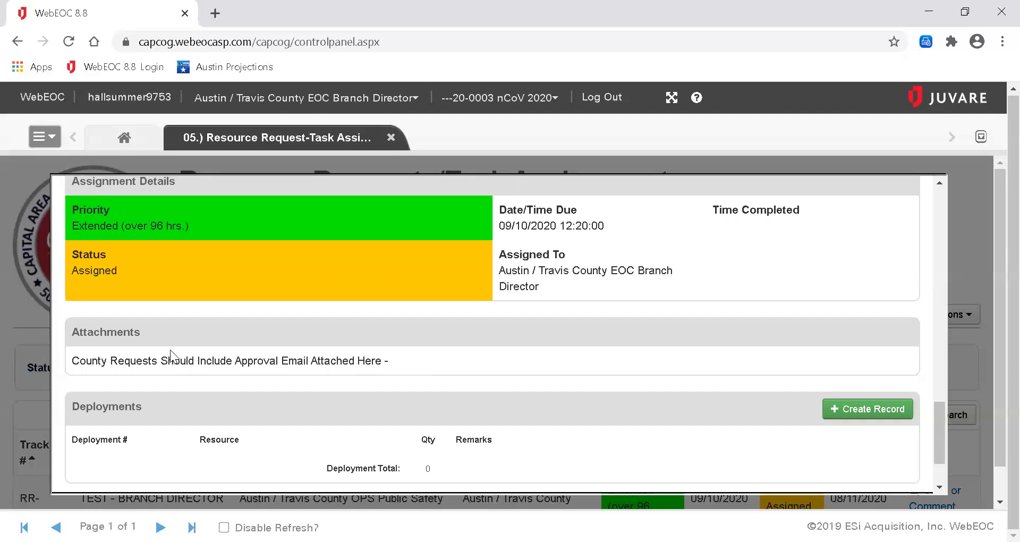
drag(70, 361, 386, 360)
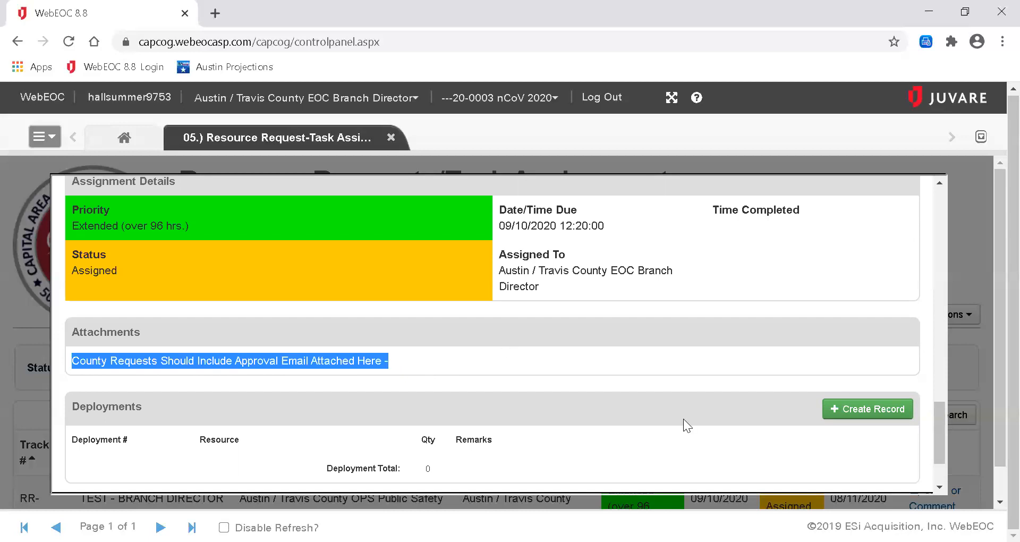
click(849, 414)
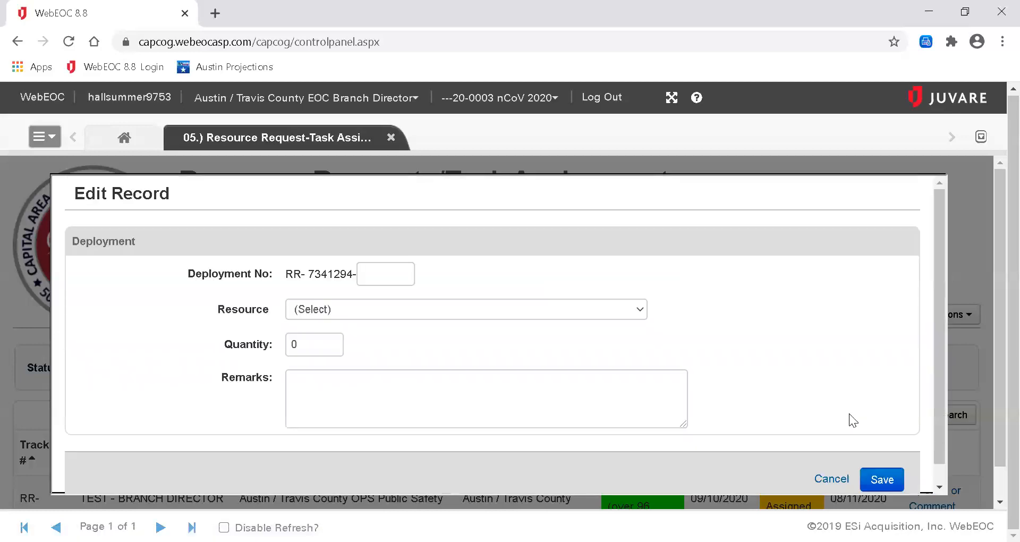
click(829, 480)
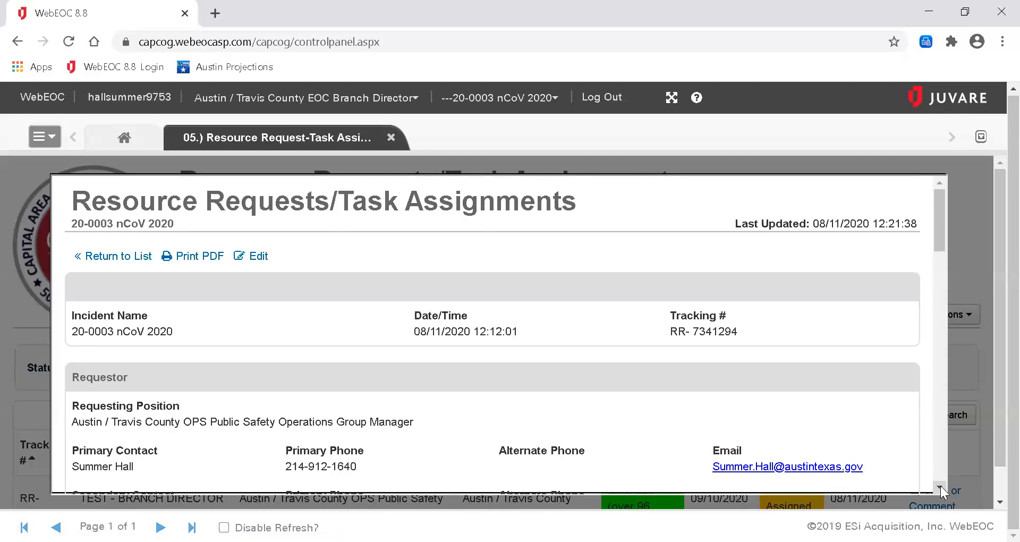
scroll(940, 486, down, 15)
scroll(941, 486, down, 5)
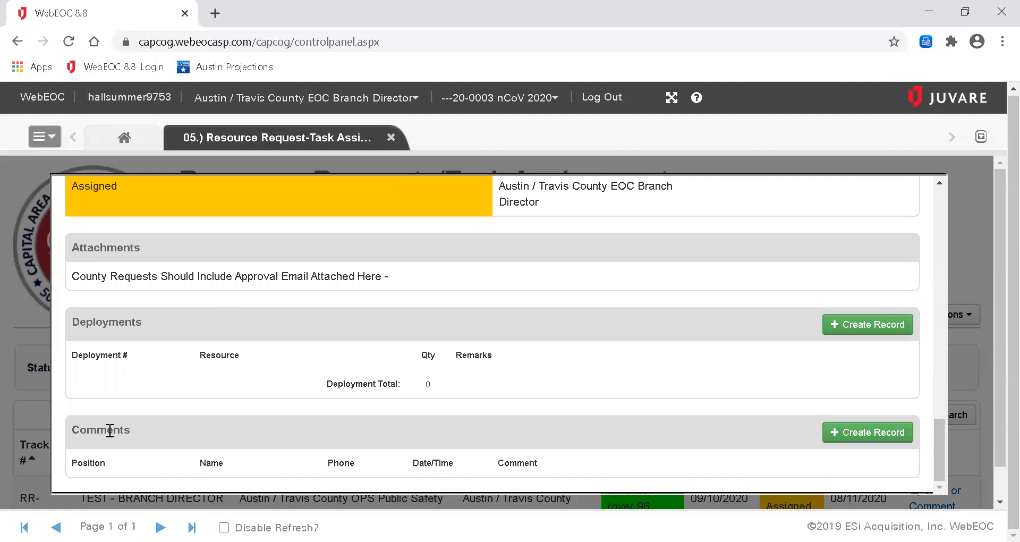
Create and save a comment stating the Branch Director chief approved the request.
click(859, 434)
click(466, 425)
text(Bra)
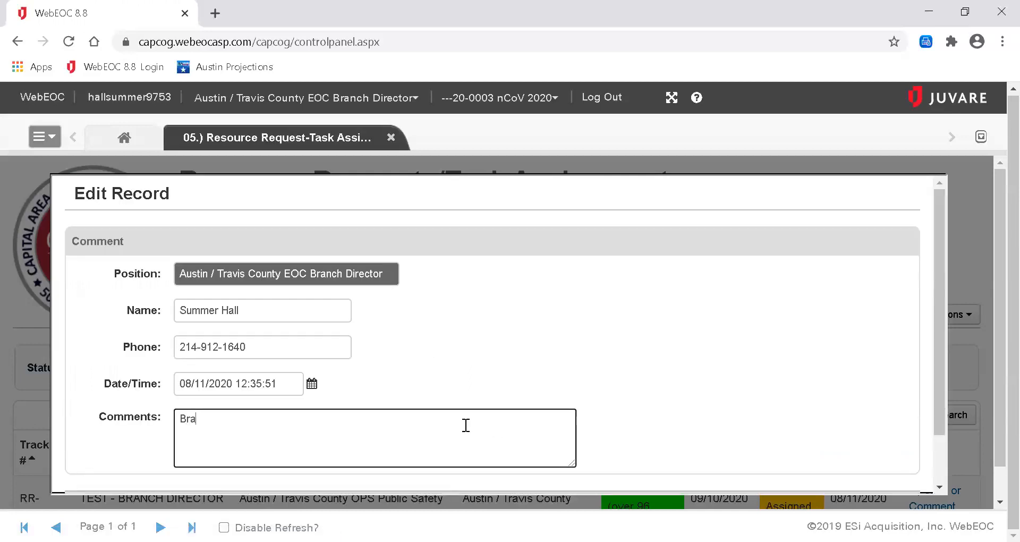
text(nch Director - Chief Stew)
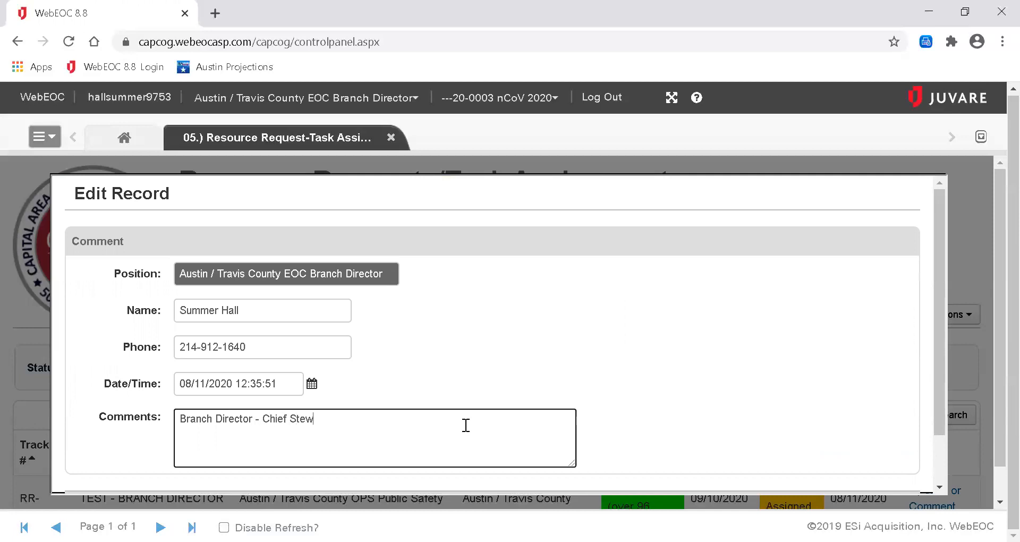
text(art Approved.)
drag(286, 275, 391, 270)
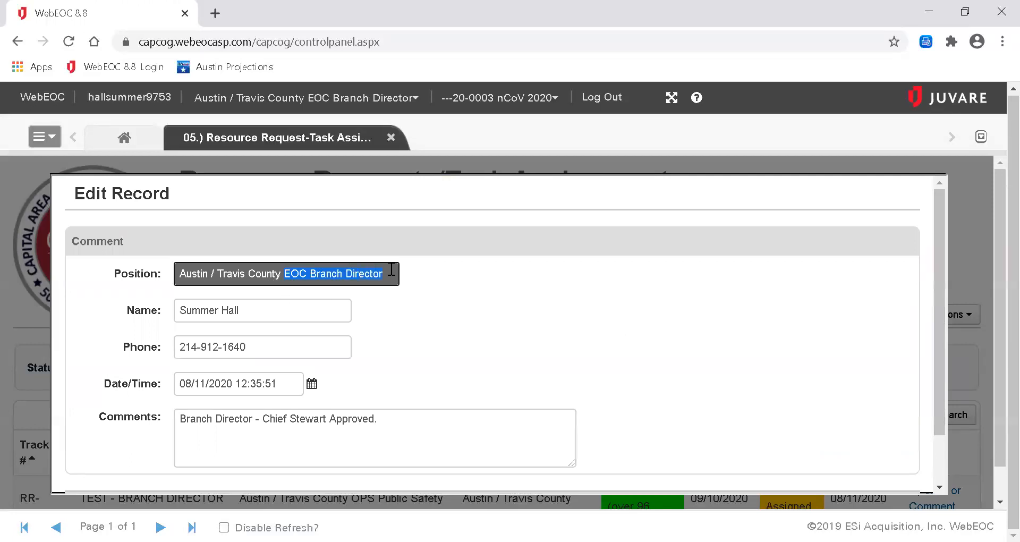
drag(262, 419, 327, 419)
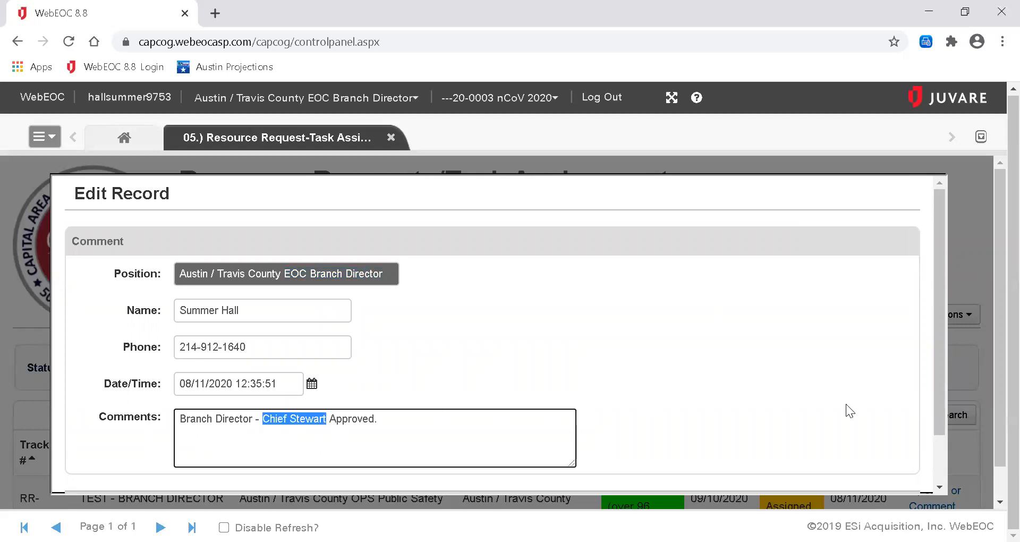
drag(938, 428, 934, 471)
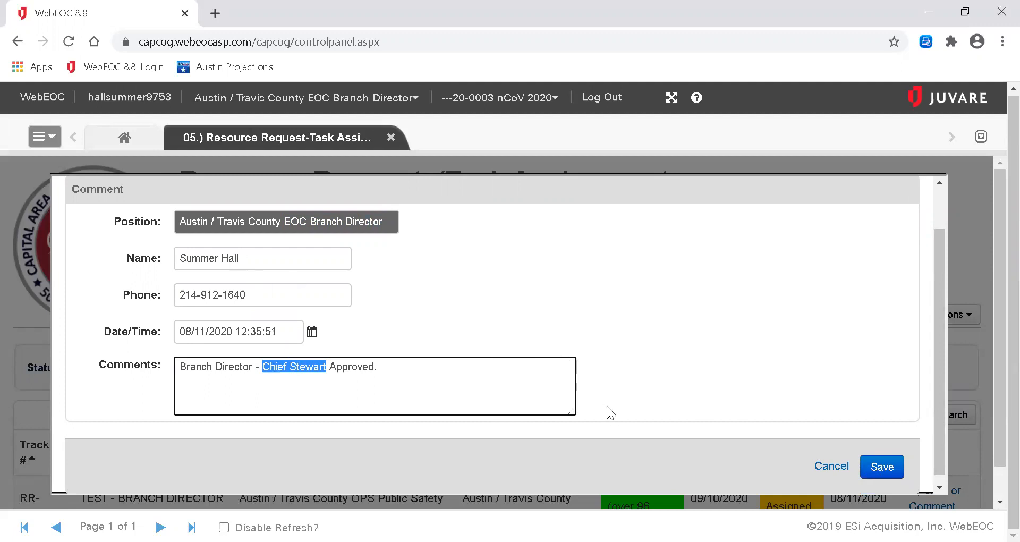
click(869, 479)
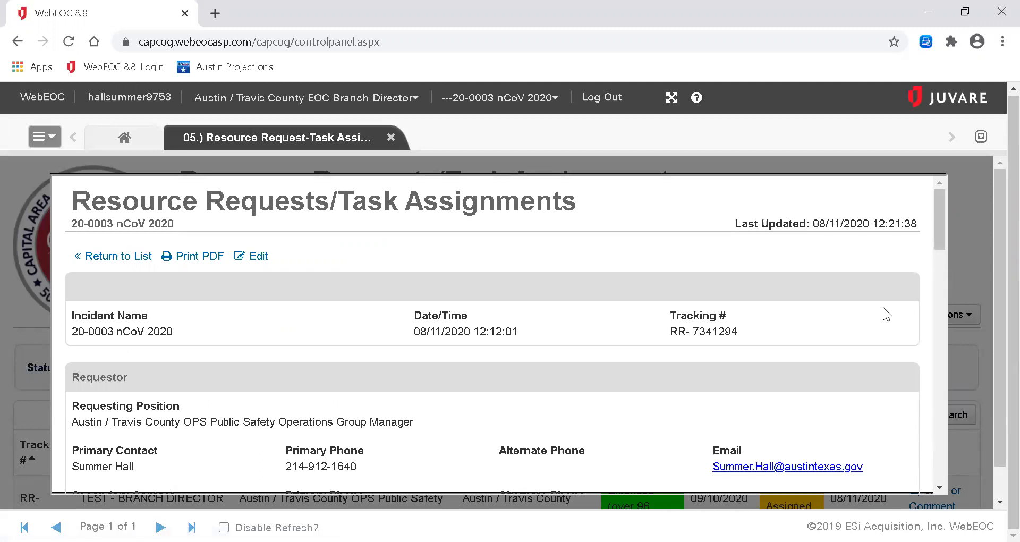
drag(940, 240, 934, 498)
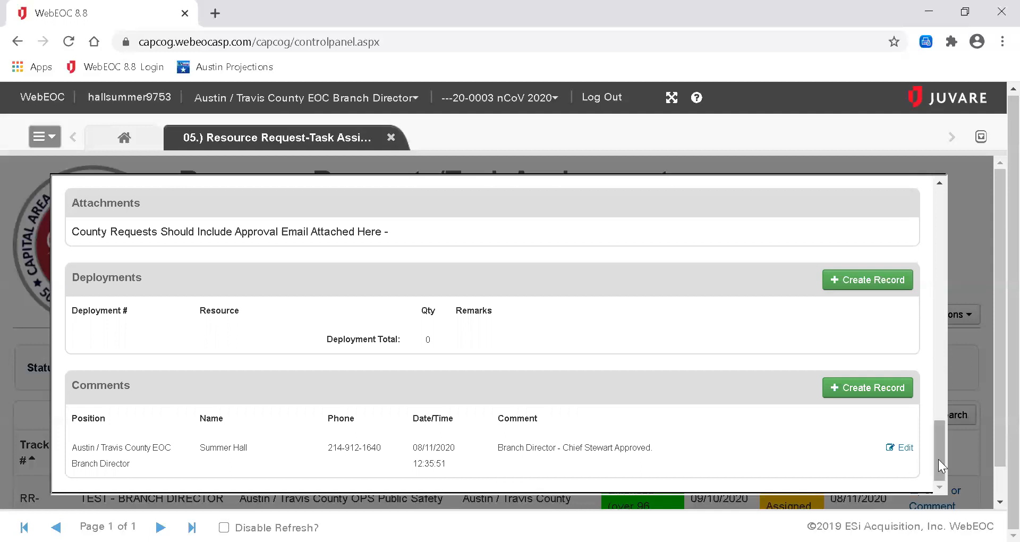
drag(940, 434, 942, 224)
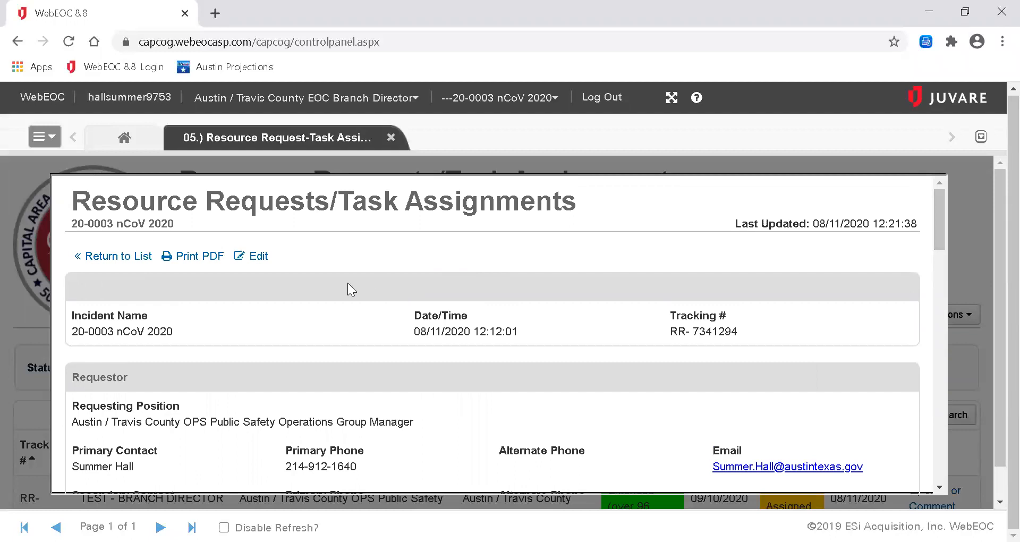
Edit request RR-7341294 and reassign it to Austin / Travis County OPS Section Chief.
click(251, 257)
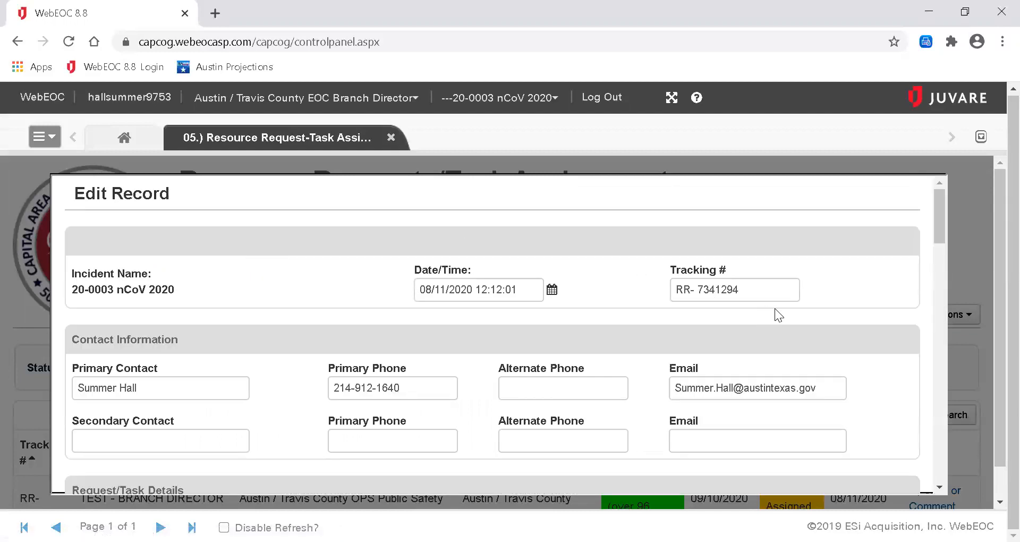
drag(939, 237, 934, 401)
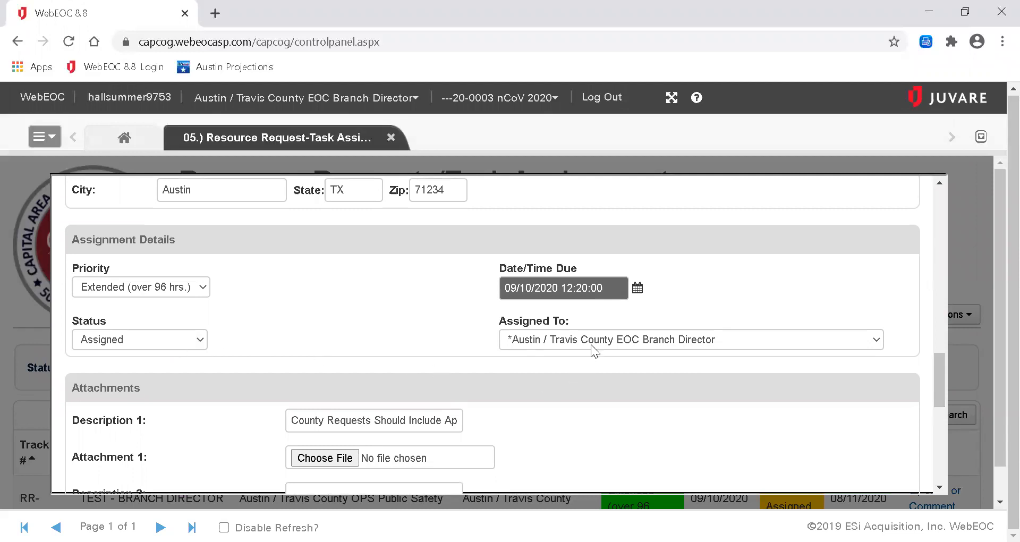
click(878, 341)
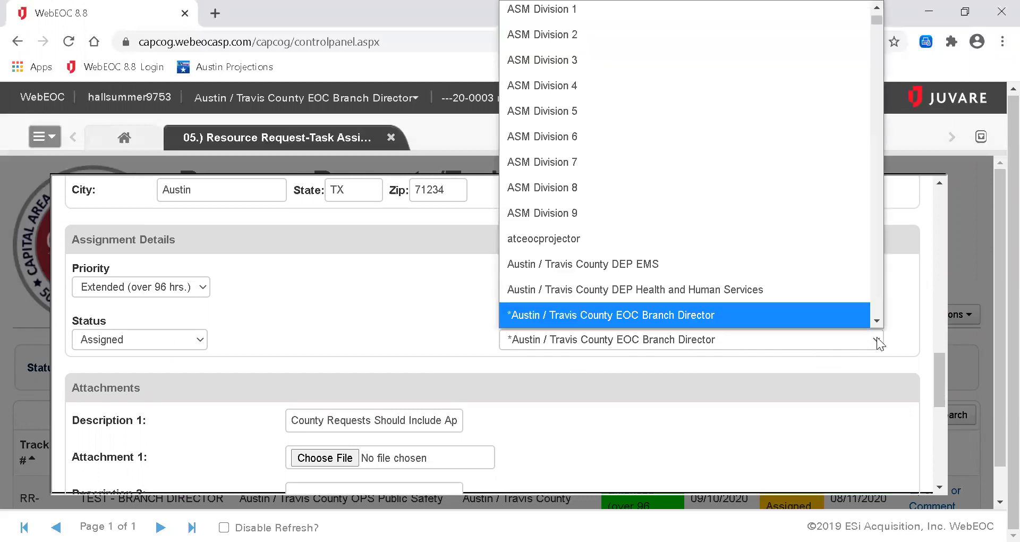
click(877, 322)
click(877, 322)
click(876, 322)
click(877, 322)
click(877, 322)
click(876, 322)
click(877, 322)
click(877, 322)
click(877, 322)
click(877, 322)
click(876, 322)
click(877, 322)
click(876, 322)
click(877, 322)
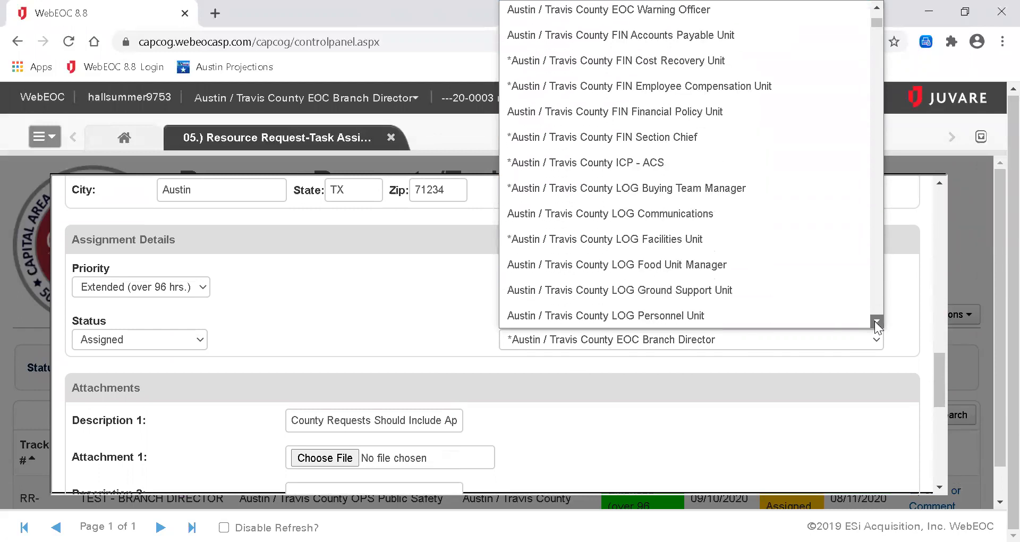
click(877, 322)
click(877, 322)
click(877, 322)
click(877, 322)
click(877, 322)
click(877, 322)
click(877, 323)
click(877, 322)
click(877, 322)
click(877, 322)
click(877, 322)
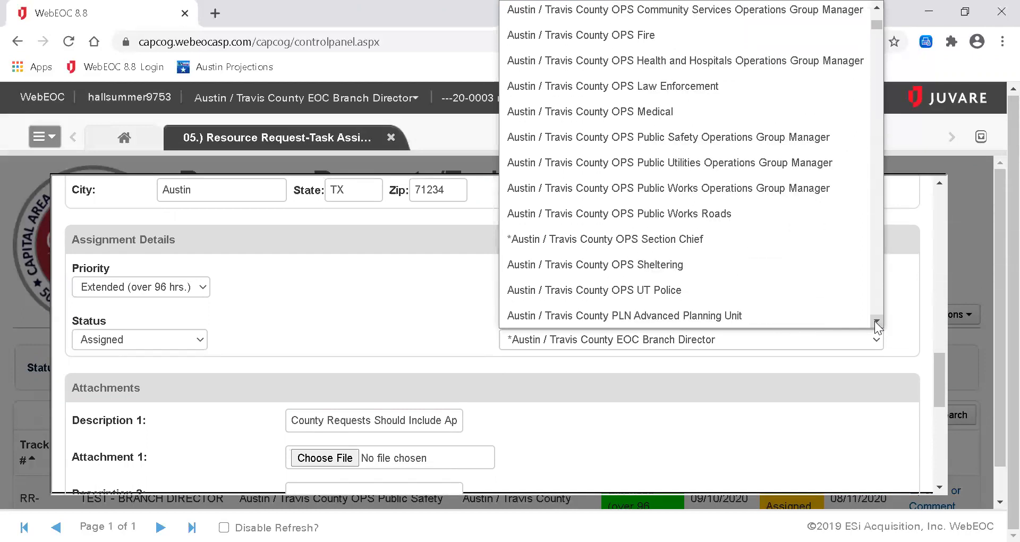
click(686, 243)
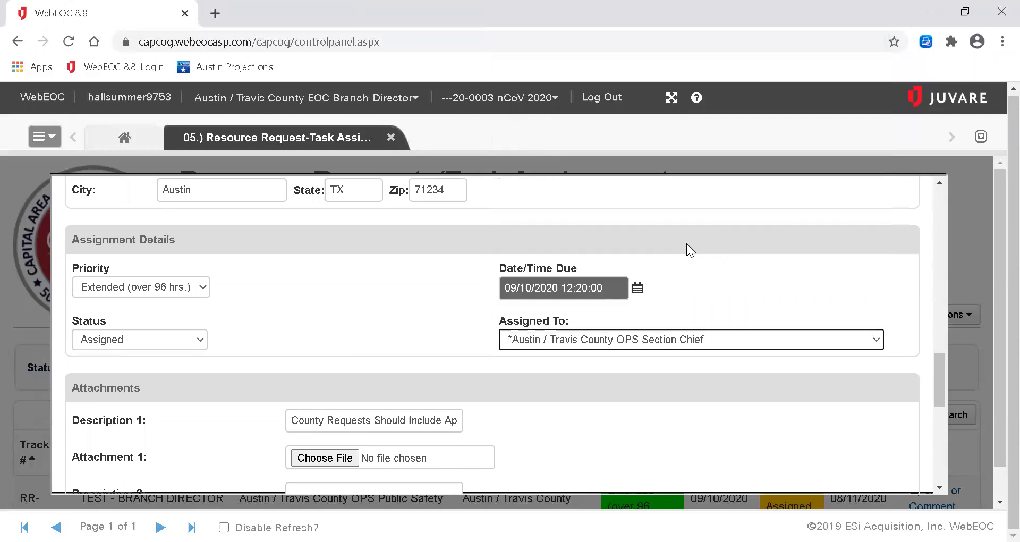
Save the edited request and return to the board list.
drag(936, 376, 934, 476)
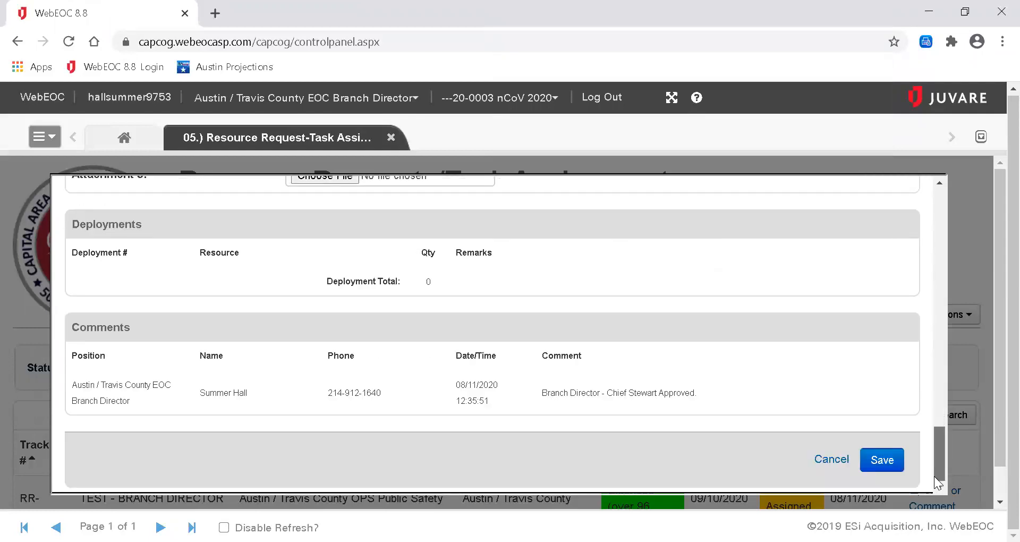
click(884, 460)
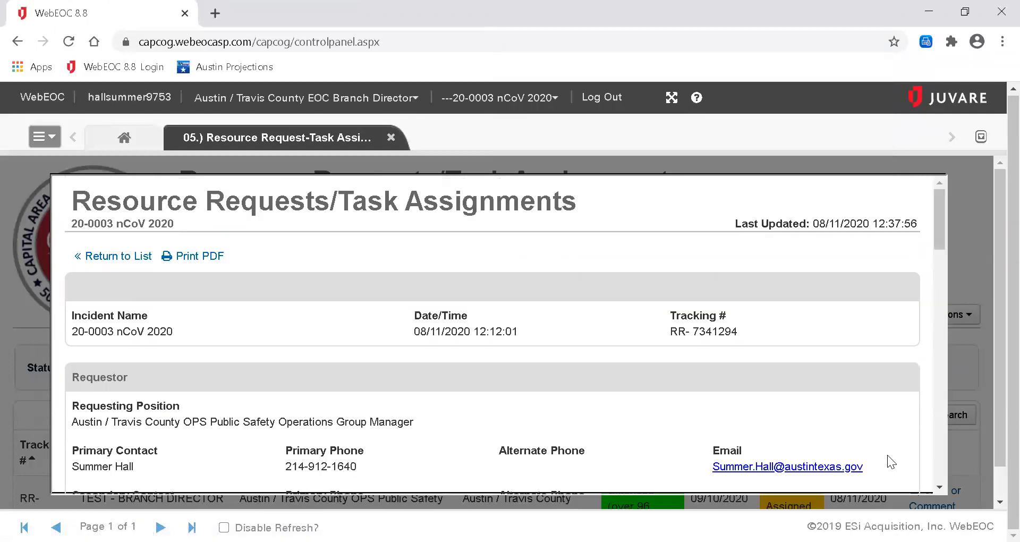
click(117, 259)
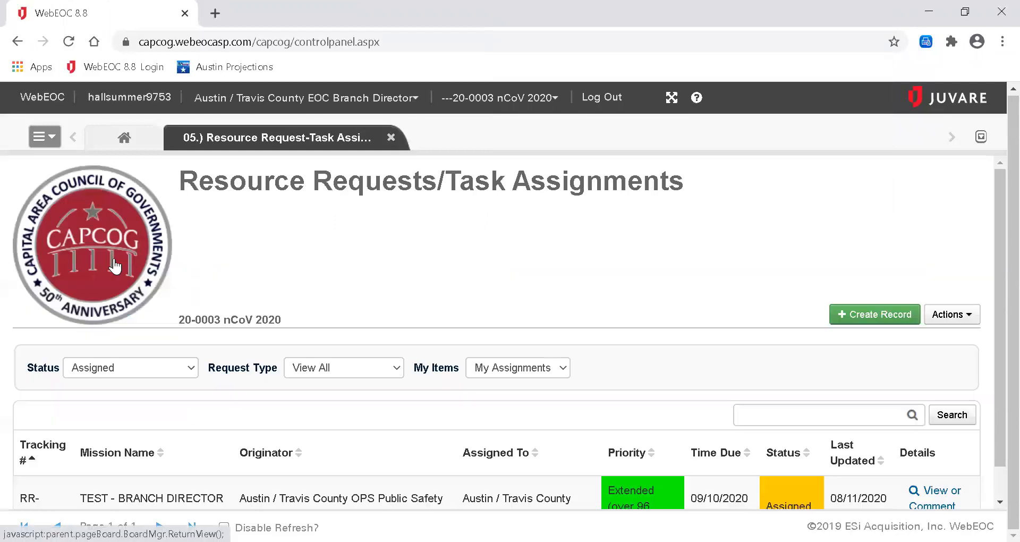
Refresh the board search so the Assigned, My Assignments list shows empty.
drag(996, 236, 996, 319)
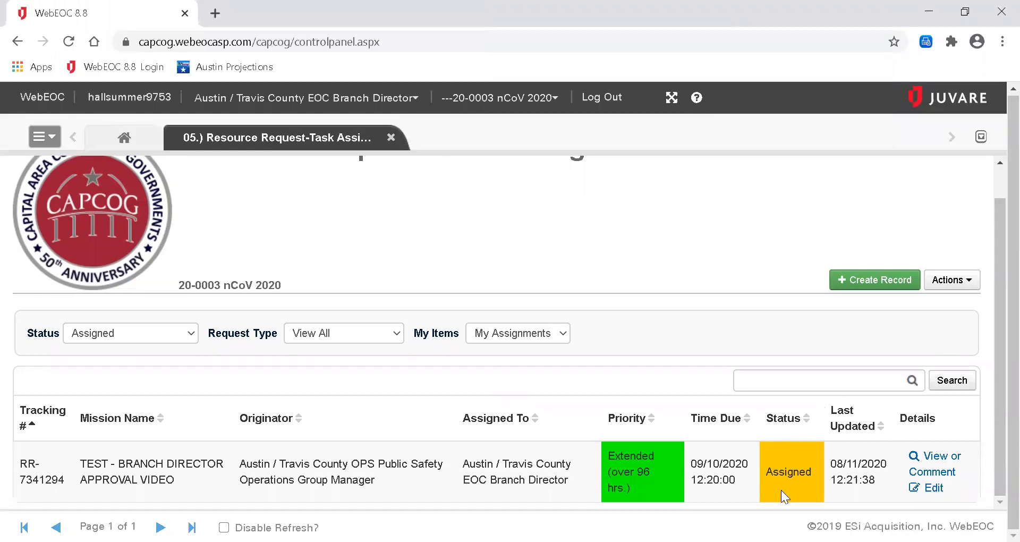
click(952, 383)
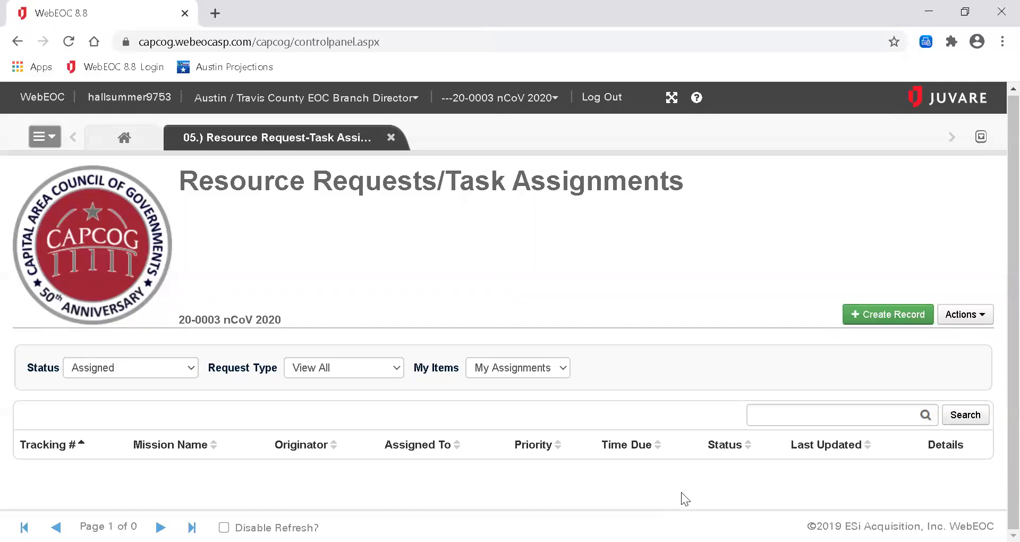
Act as Austin / Travis County OPS Section Chief and bring up the 05.) Resource Request-Task Assignment board.
click(336, 97)
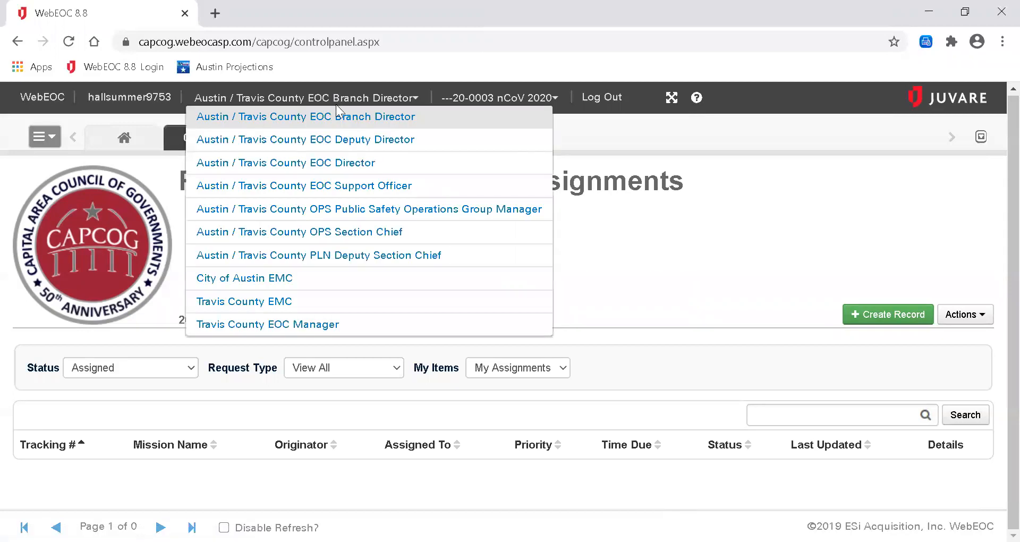
click(323, 233)
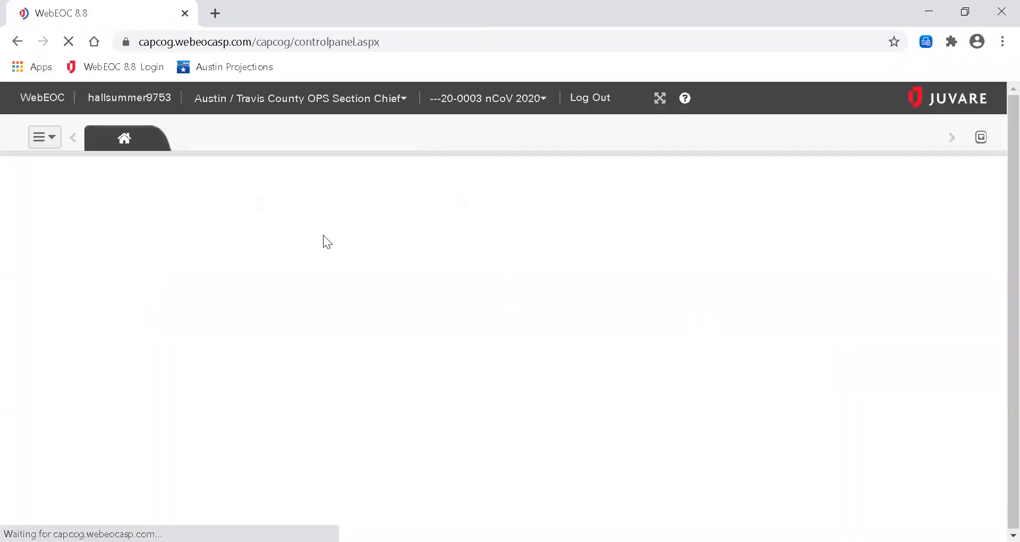
click(44, 137)
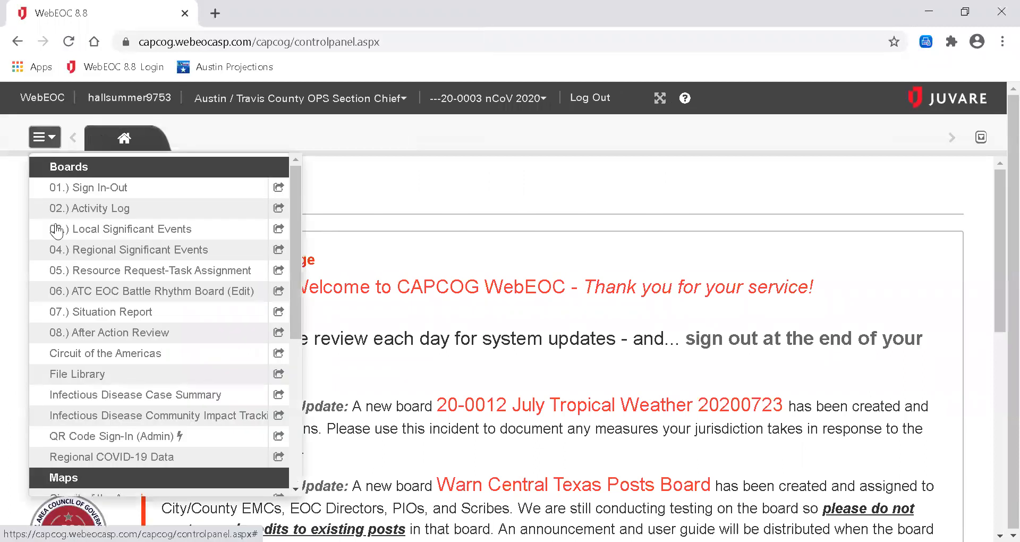
click(67, 270)
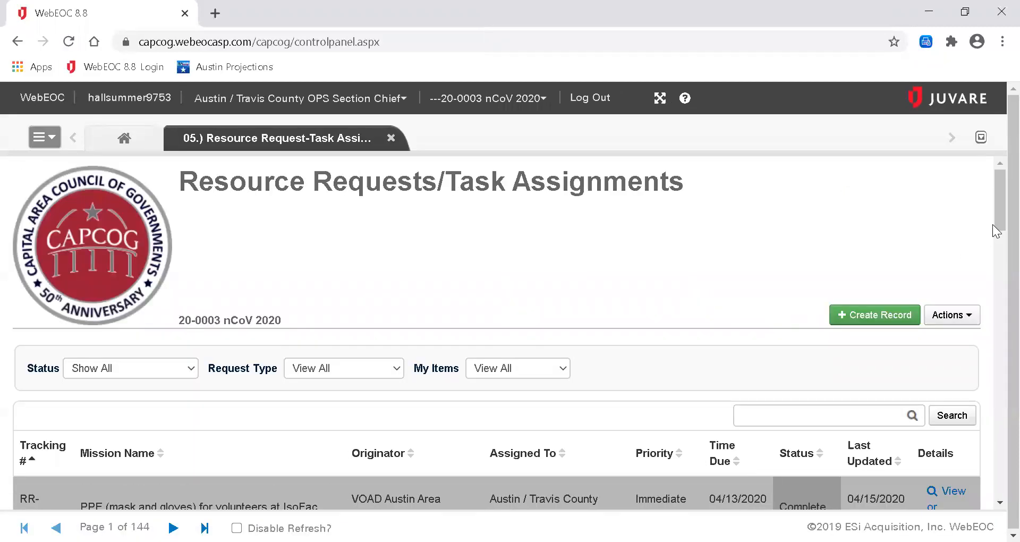
Filter the board to My Assignments with status Assigned and highlight the TEST - BRANCH DIRECTOR APPROVAL VIDEO row.
mouse_move(997, 231)
mouse_down()
mouse_move(995, 261)
mouse_move(993, 249)
mouse_up()
click(529, 273)
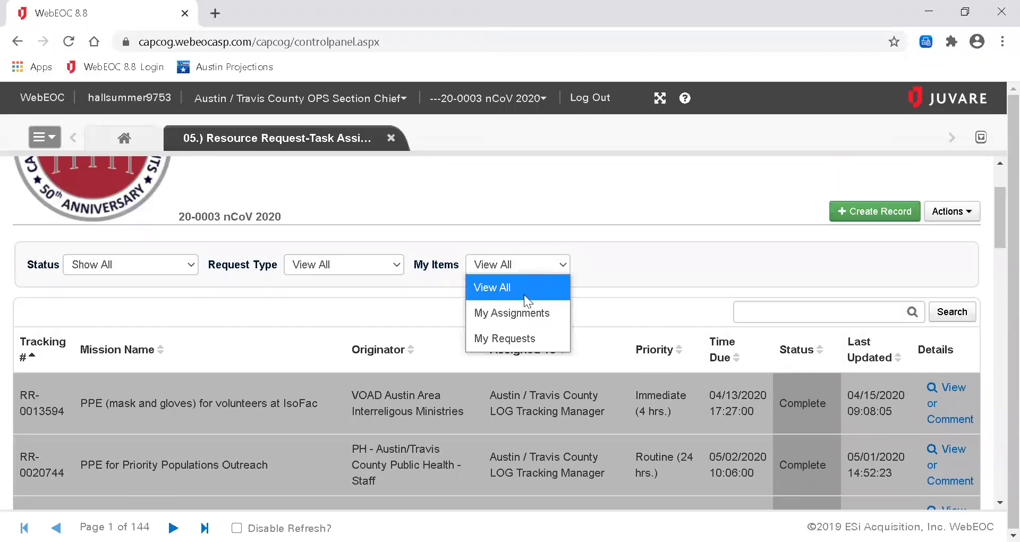
click(520, 311)
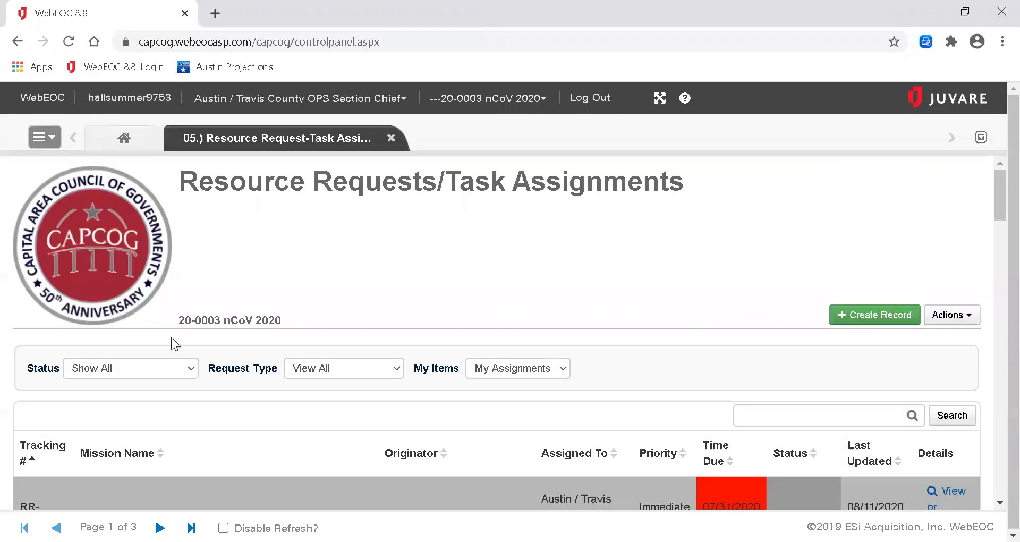
click(154, 372)
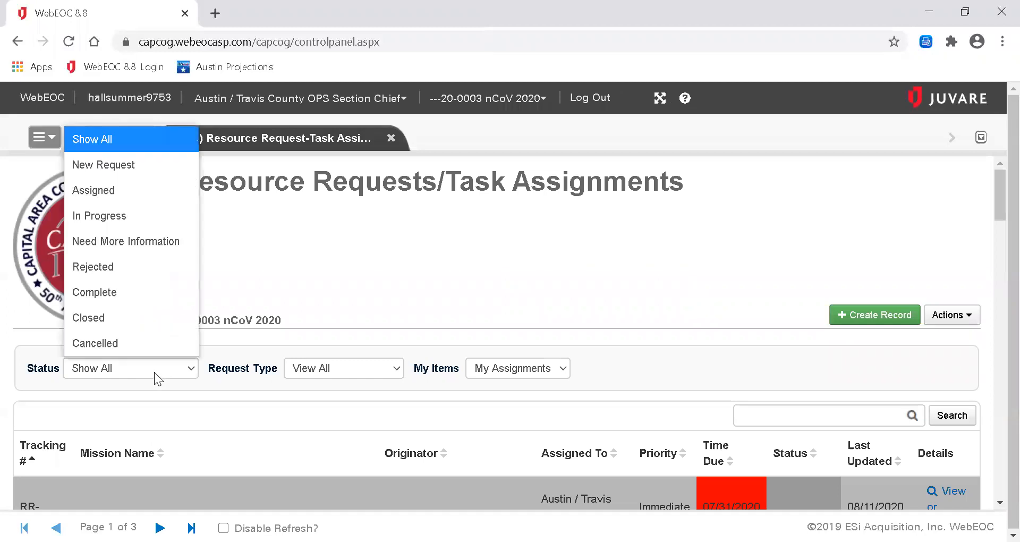
click(155, 192)
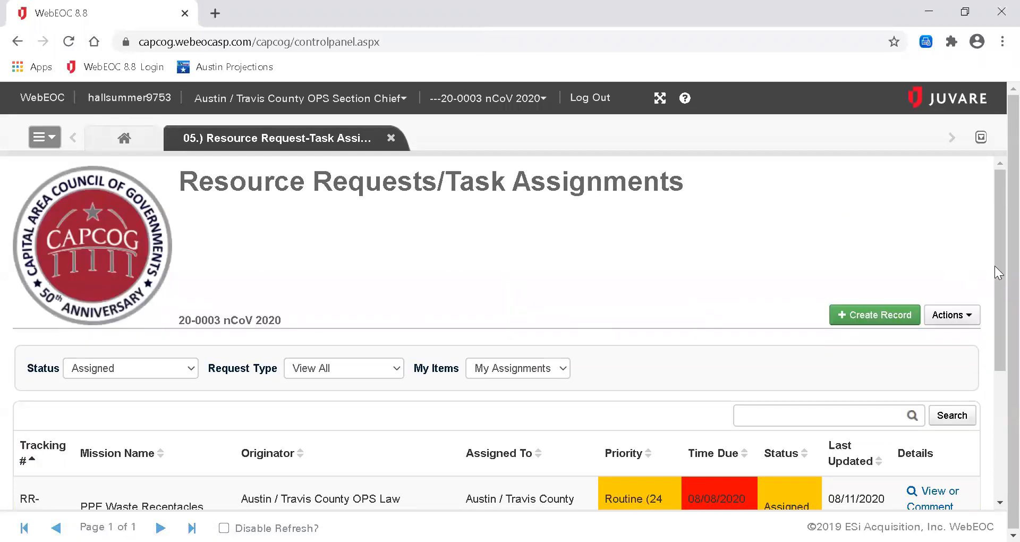
drag(995, 266, 994, 392)
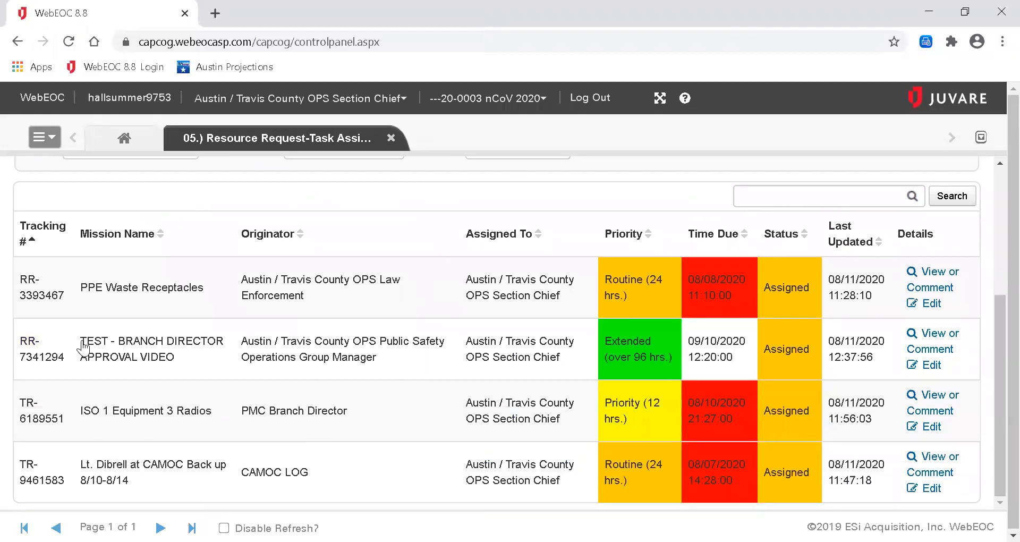
drag(80, 342, 180, 353)
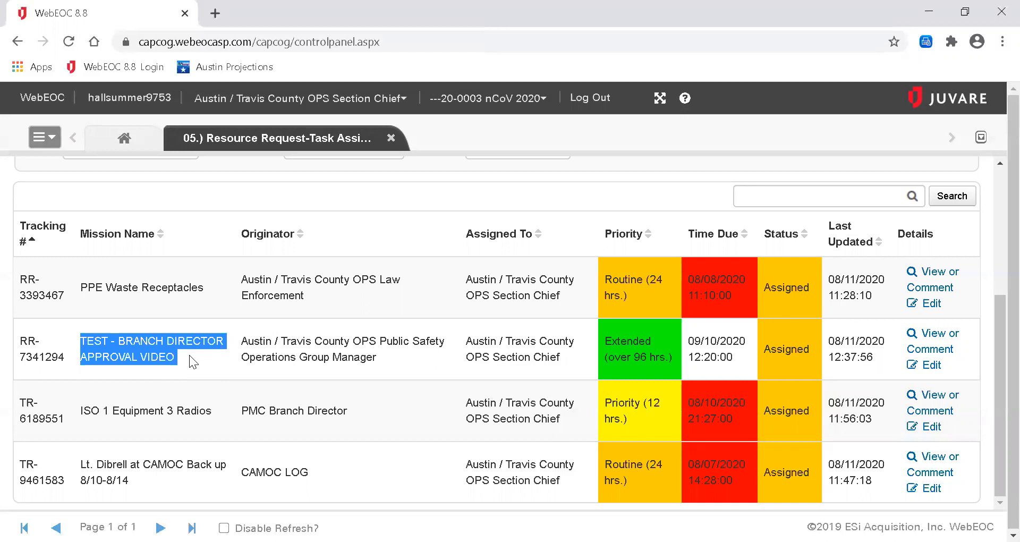
Add and save the comment 'OPS Approved.' on the TEST - BRANCH DIRECTOR APPROVAL VIDEO request.
click(927, 364)
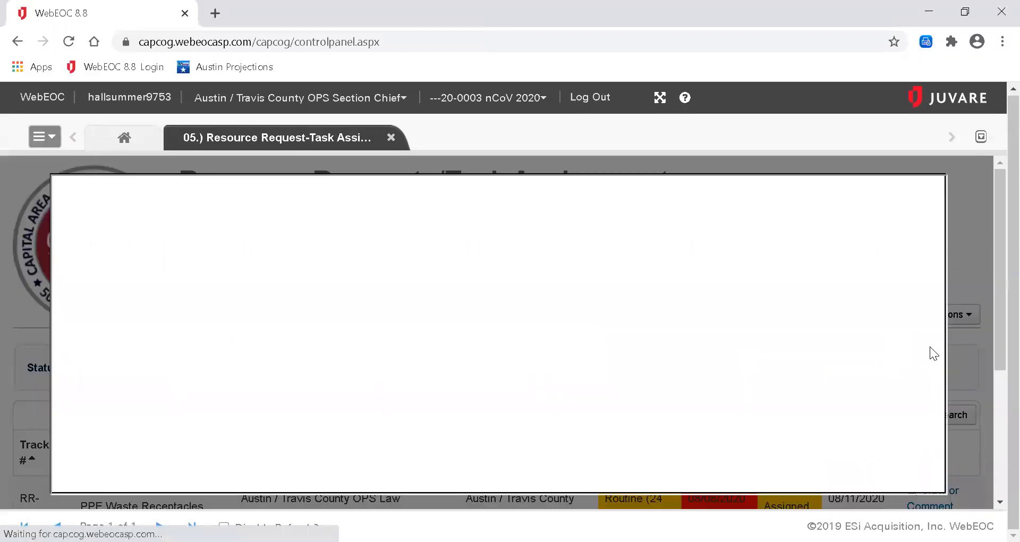
drag(940, 231, 959, 474)
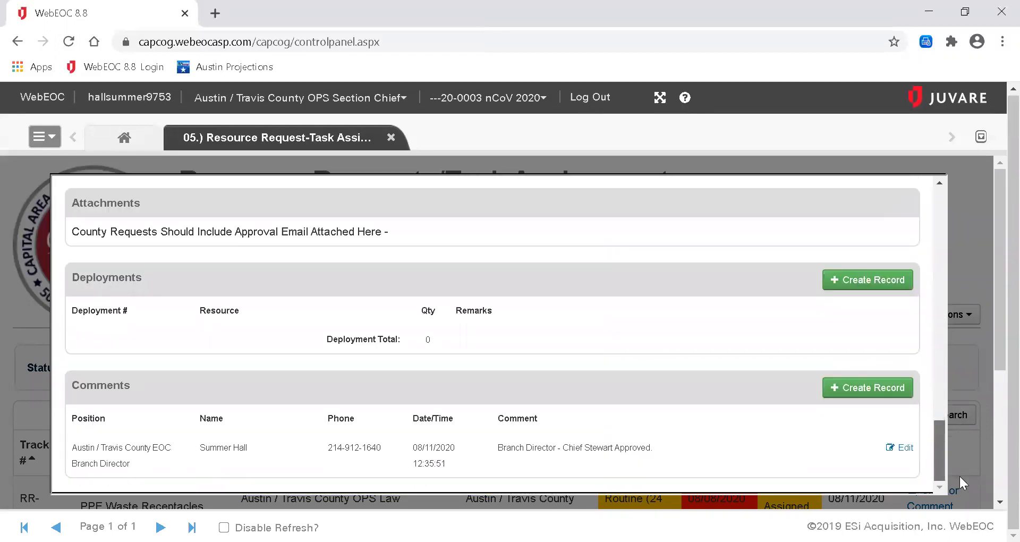
click(892, 393)
click(480, 449)
text(OPS )
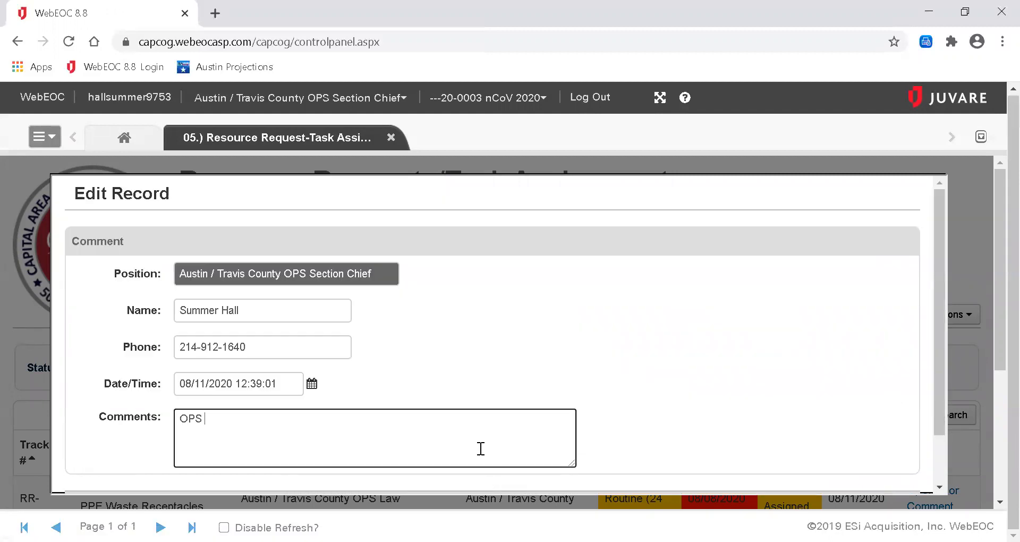
text(Approved.)
scroll(937, 423, down, 3)
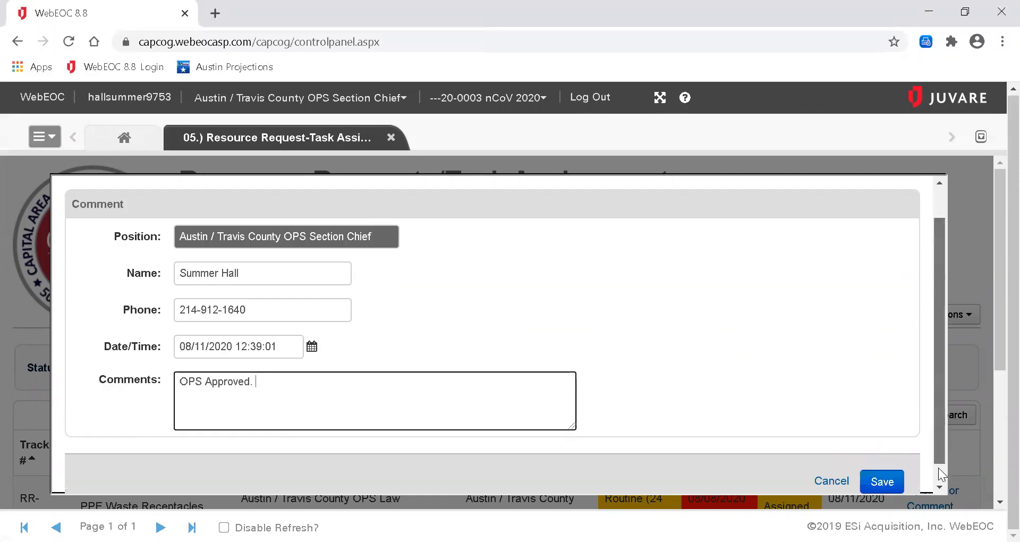
click(884, 466)
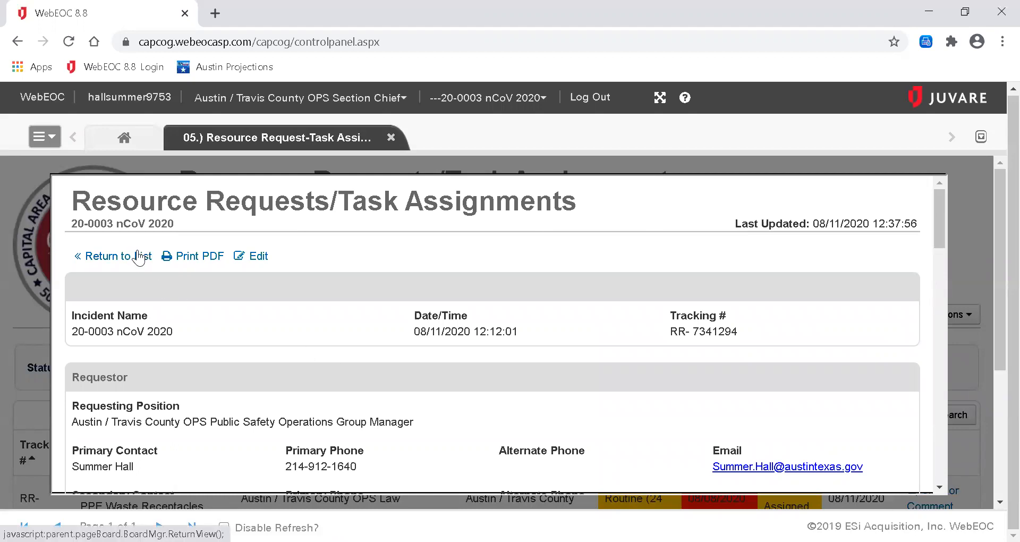
Change request RR-7341294's Assigned To to *Austin / Travis County LOG Support Unit, save, and go back to the list.
click(259, 256)
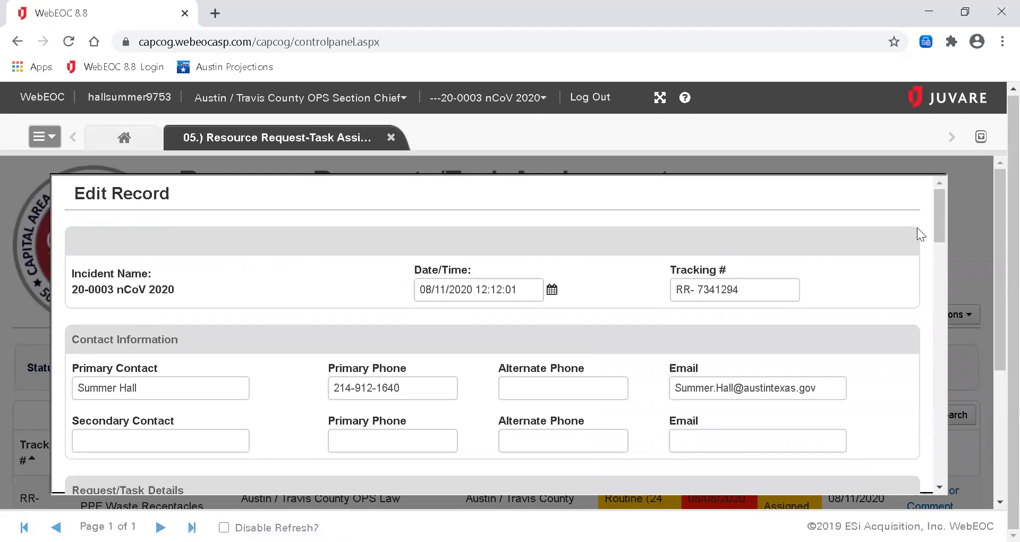
mouse_move(936, 222)
mouse_down()
mouse_move(938, 252)
mouse_move(940, 232)
mouse_up()
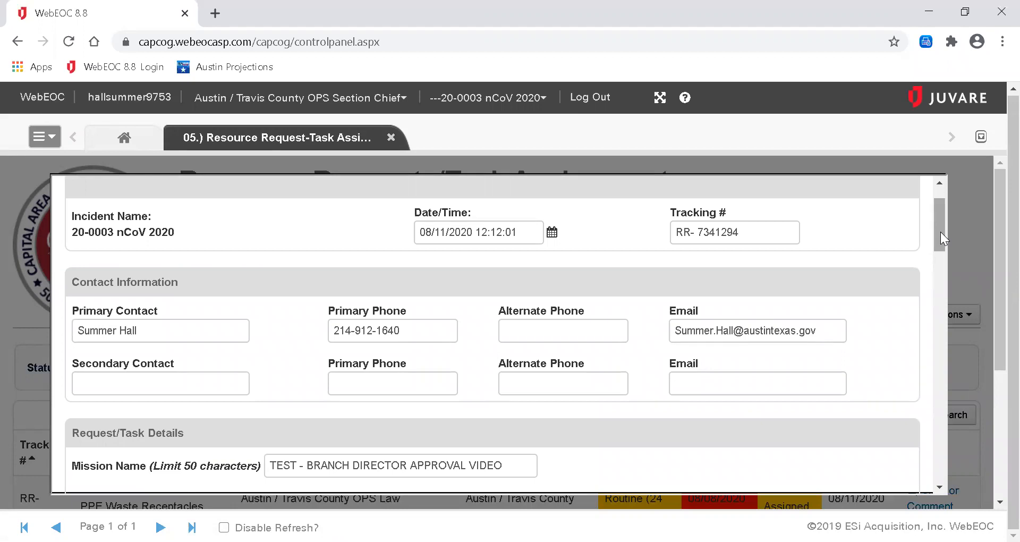
drag(941, 231, 957, 392)
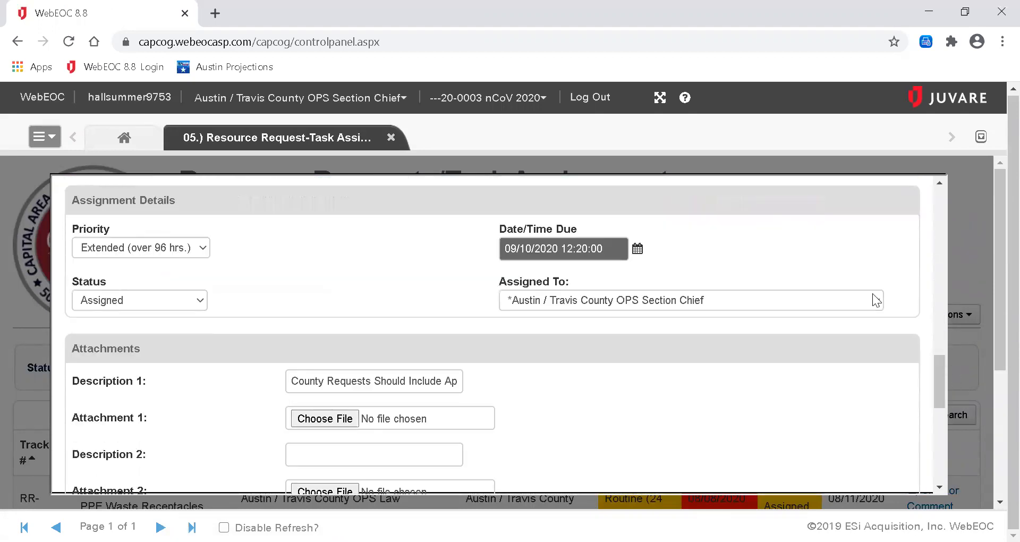
click(549, 305)
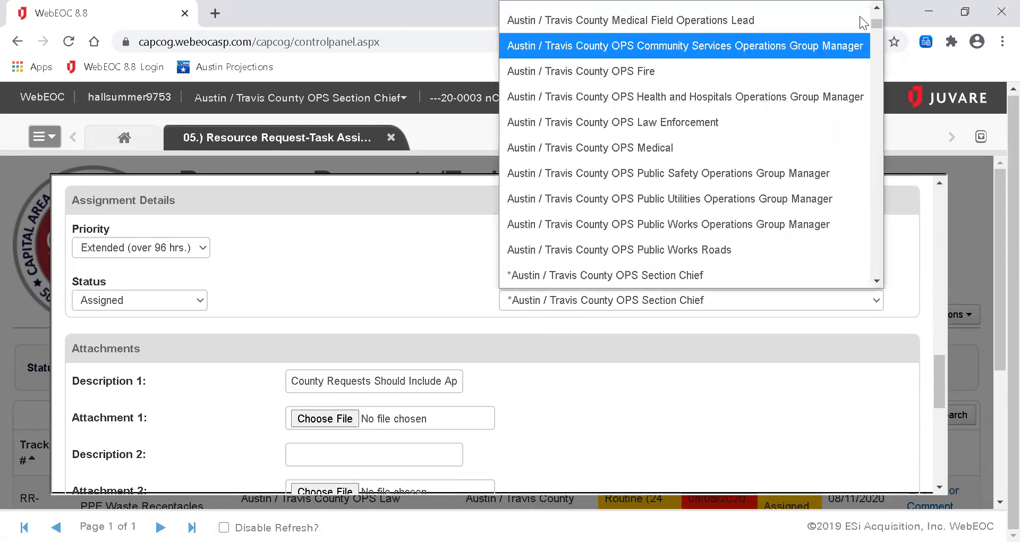
scroll(864, 22, up, 3)
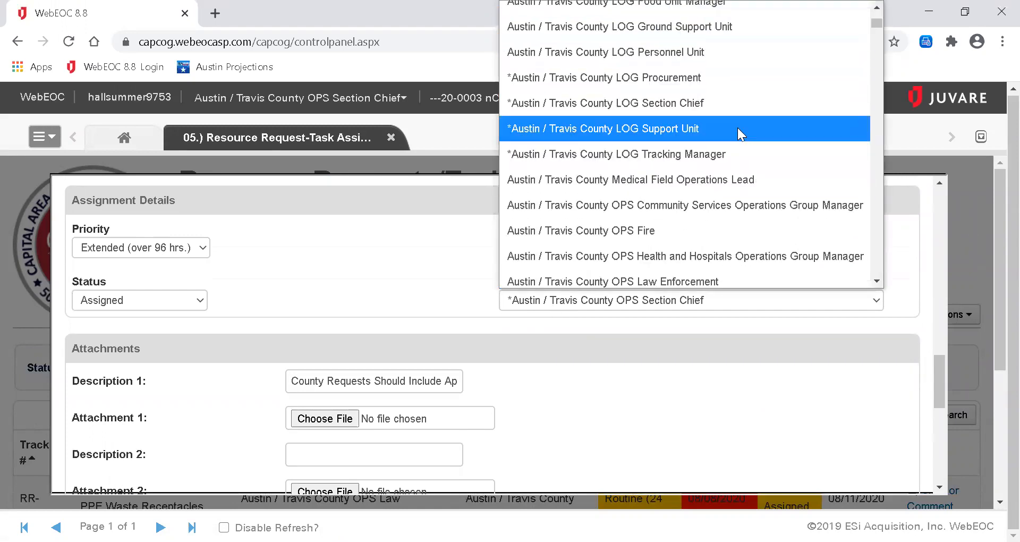
click(738, 128)
drag(938, 382, 935, 462)
click(882, 460)
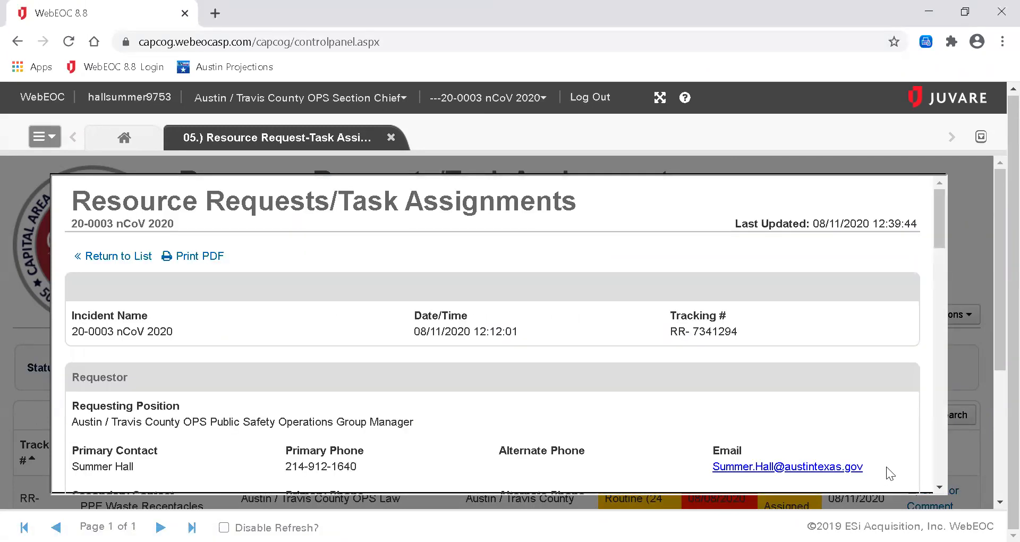
click(131, 256)
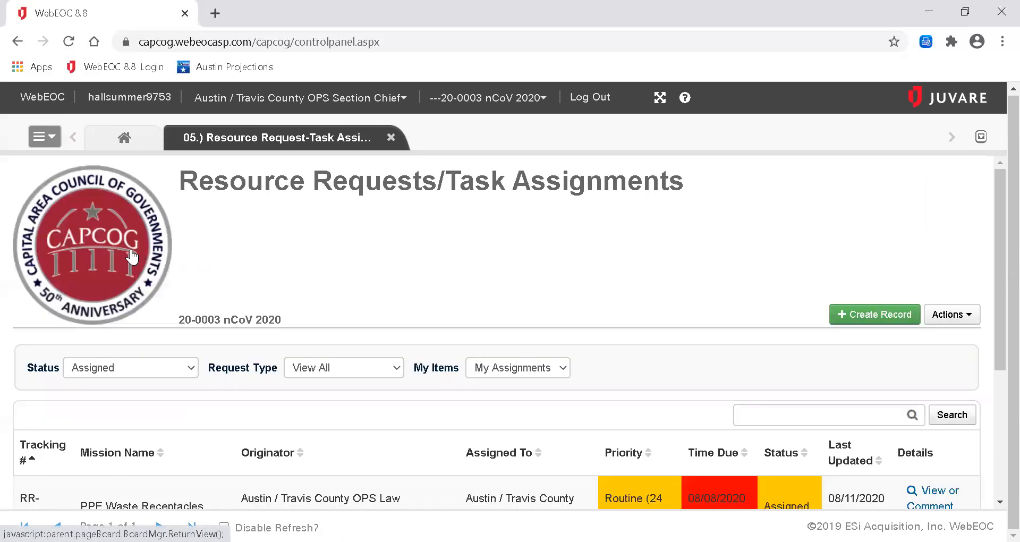